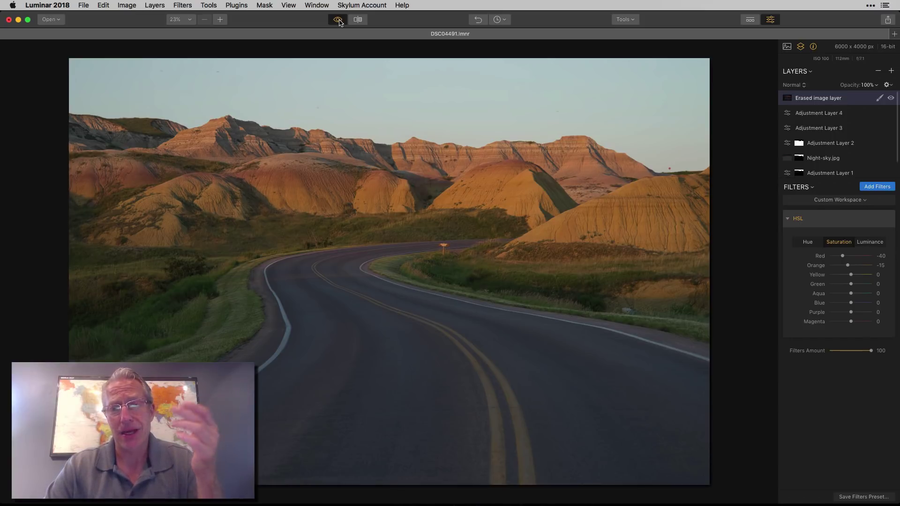
Compare the image with its original using the before/after preview, for the full edit and for the base layer DSC04491.arw
click(338, 20)
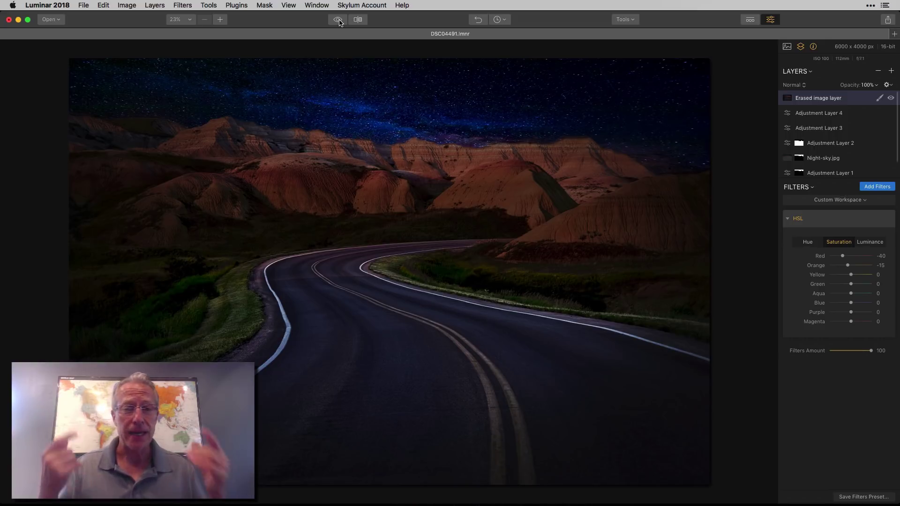
click(338, 20)
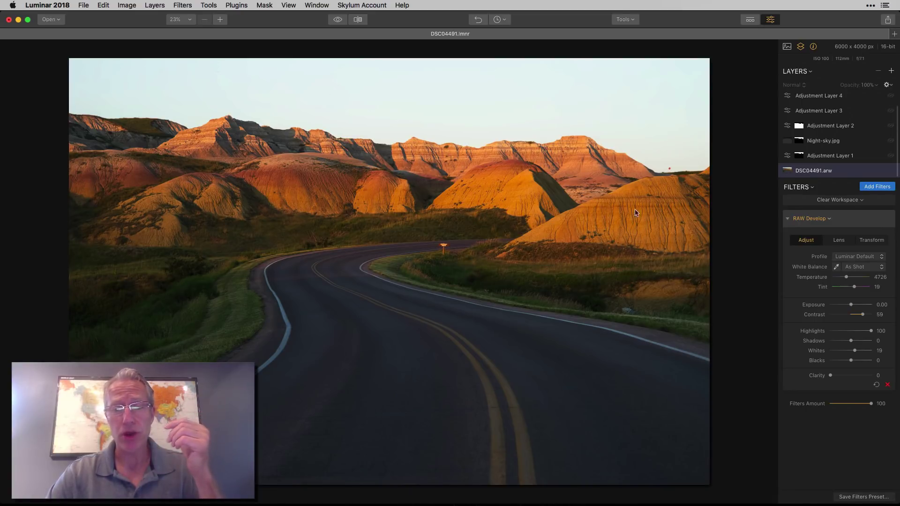
click(337, 19)
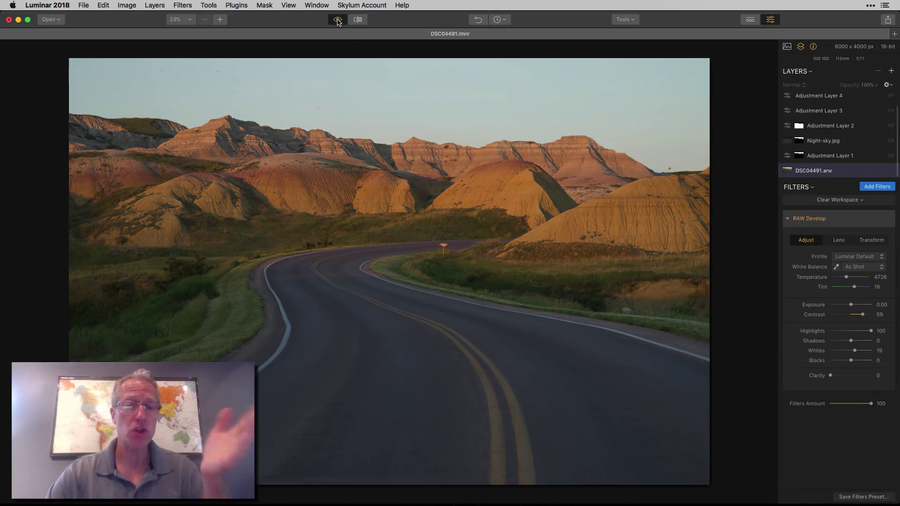
click(338, 19)
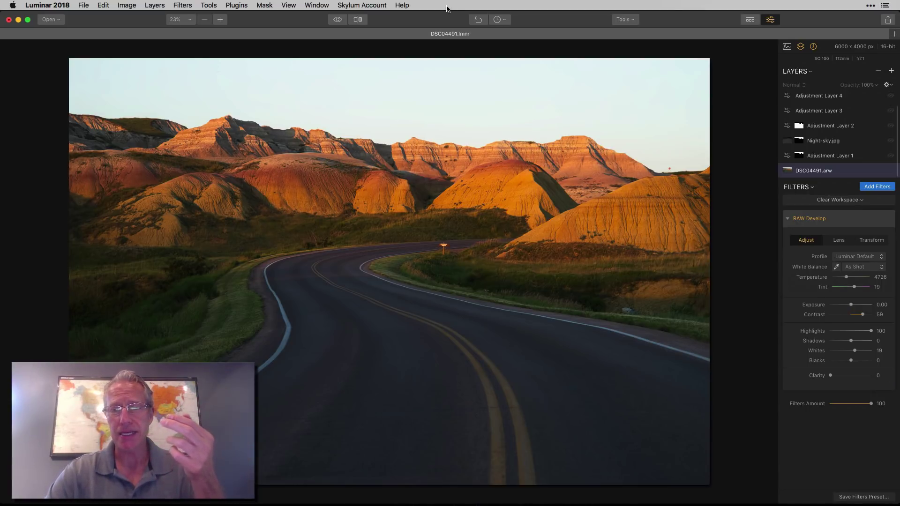
click(336, 19)
click(337, 19)
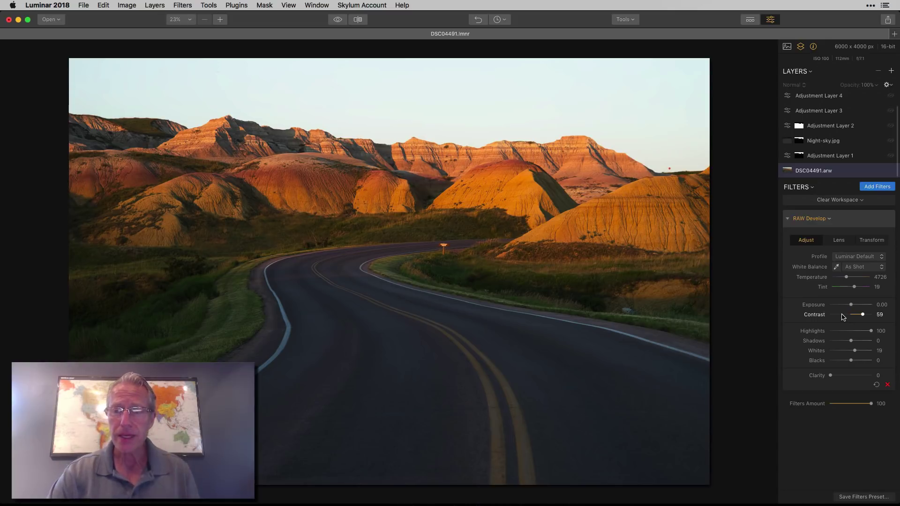
Select Adjustment Layer 1 and turn on its B&W Conversion and Curves filters
click(858, 156)
scroll(865, 325, down, 3)
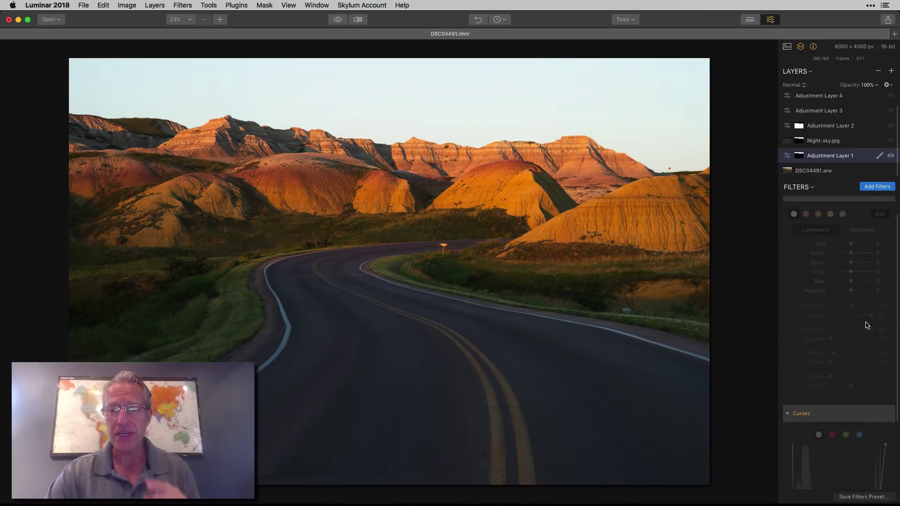
scroll(866, 325, down, 2)
scroll(856, 406, up, 5)
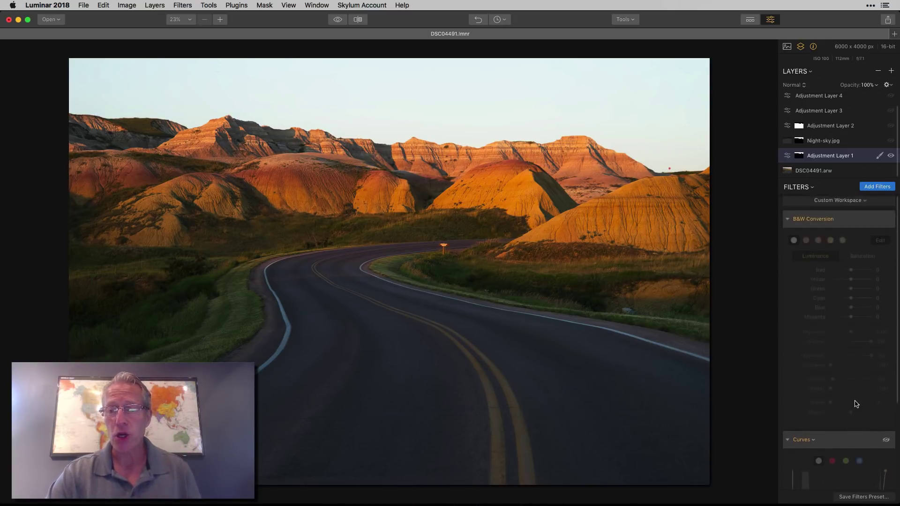
click(885, 218)
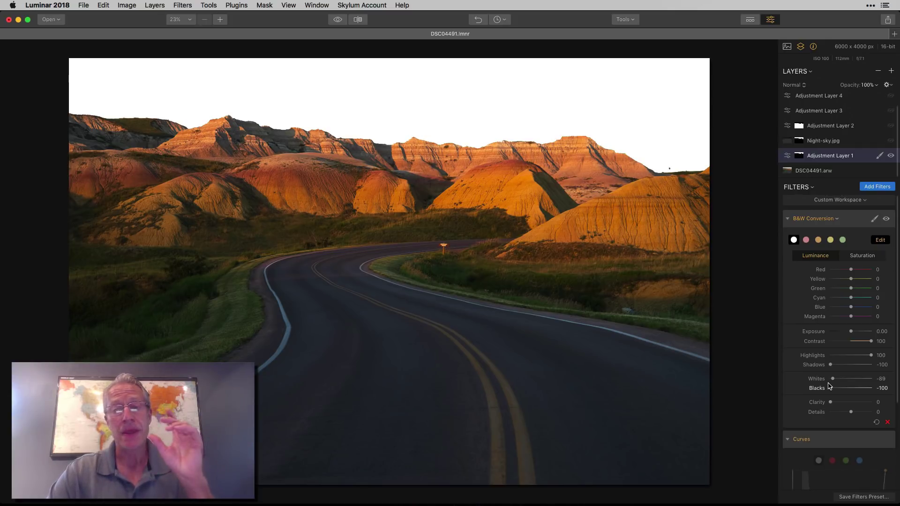
click(885, 219)
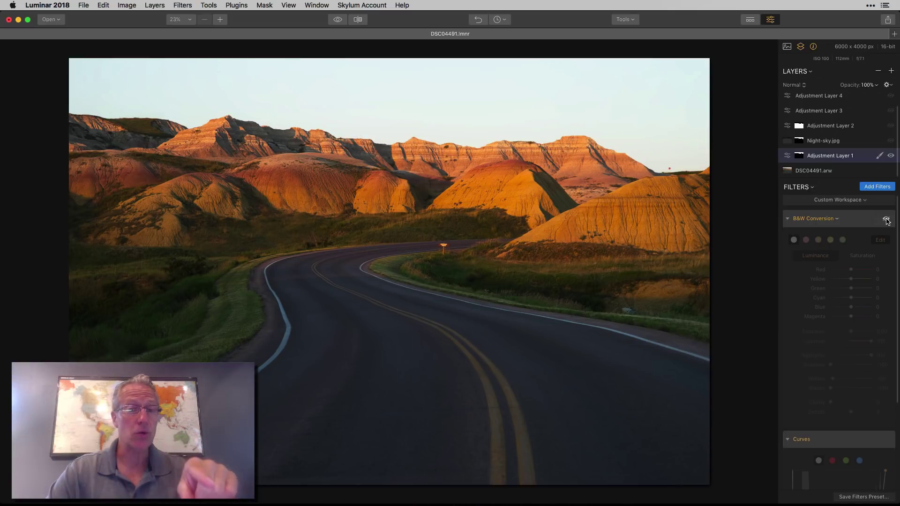
click(886, 220)
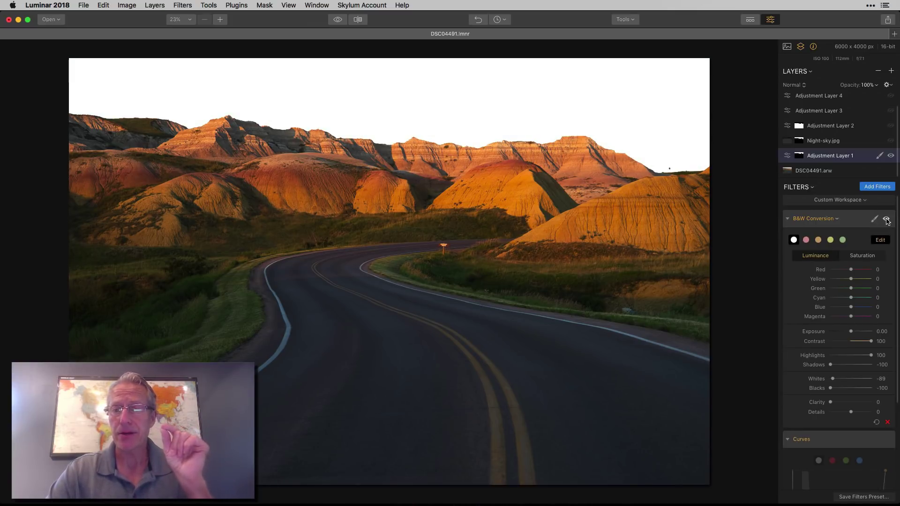
scroll(879, 314, down, 5)
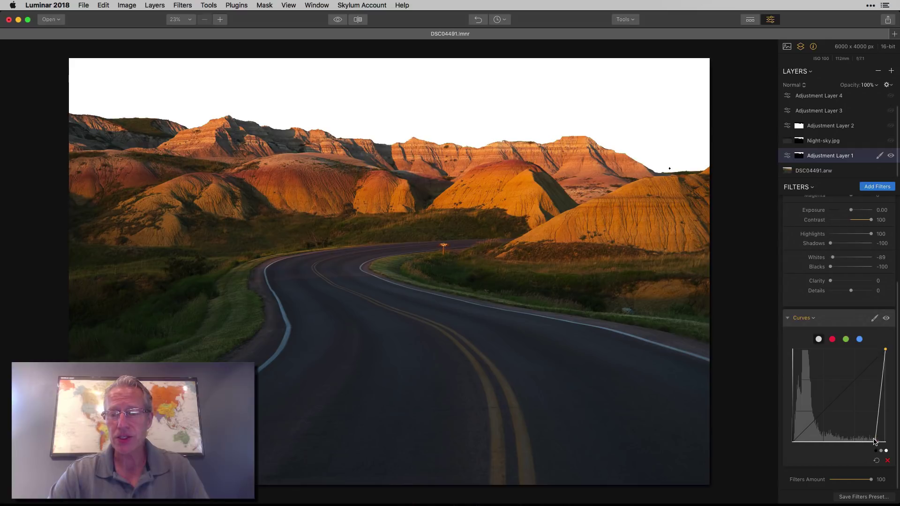
drag(874, 440, 875, 486)
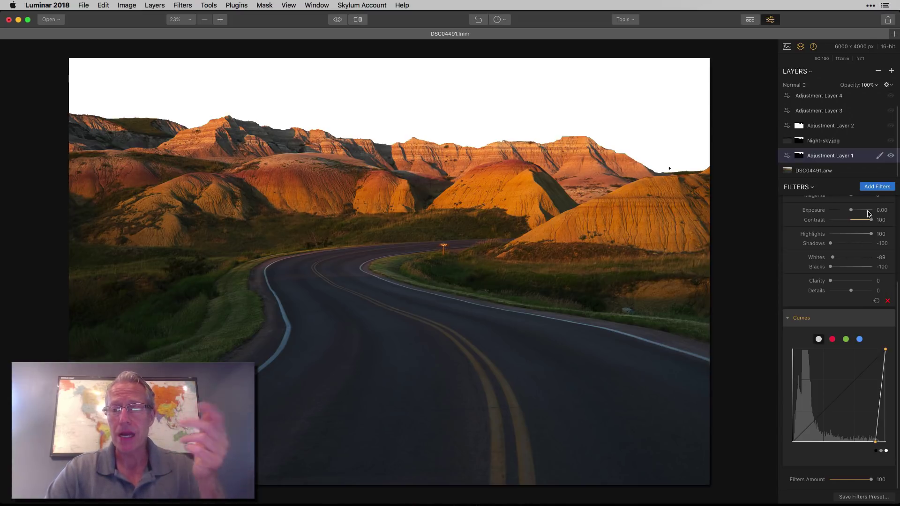
Display the mask overlay of Adjustment Layer 1 with the mask Brush, check it, and exit mask editing
click(879, 156)
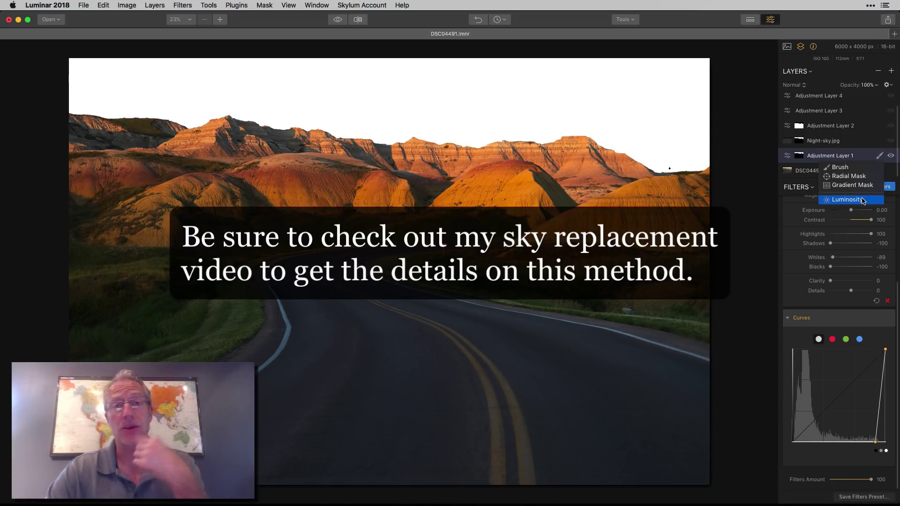
click(840, 167)
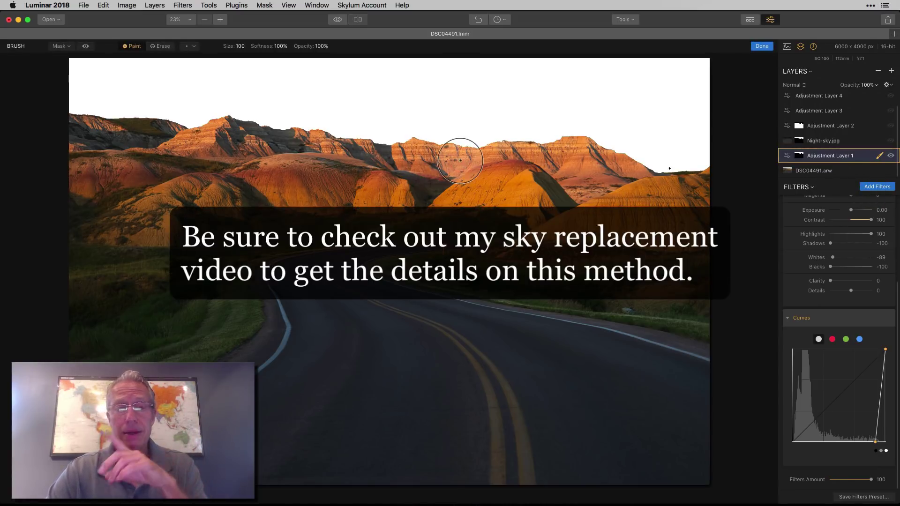
click(86, 48)
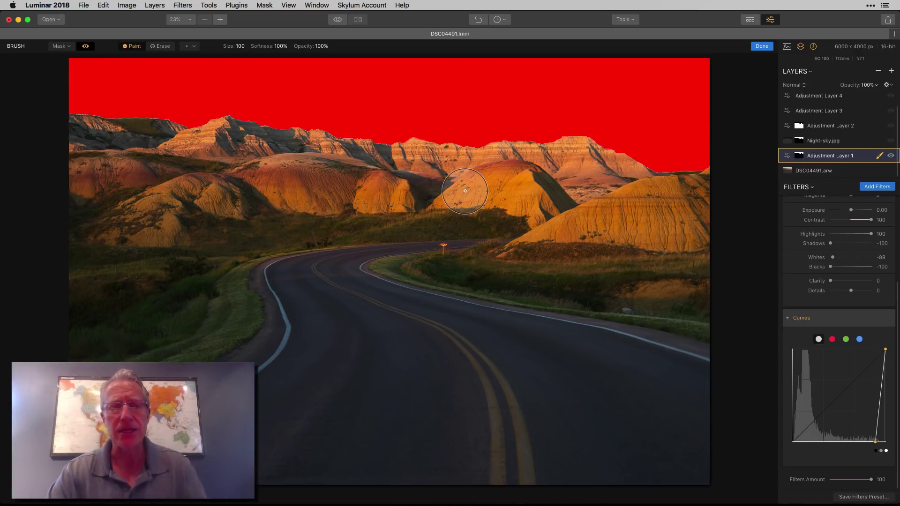
click(161, 46)
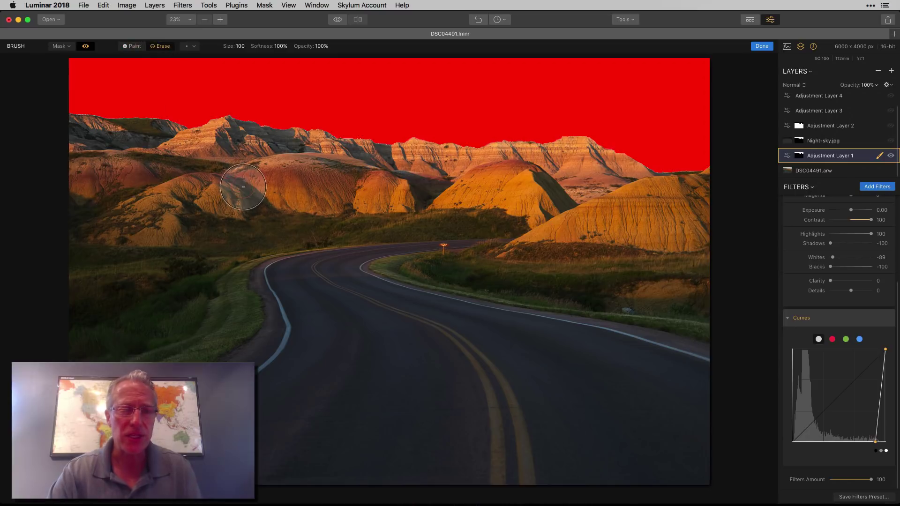
click(130, 45)
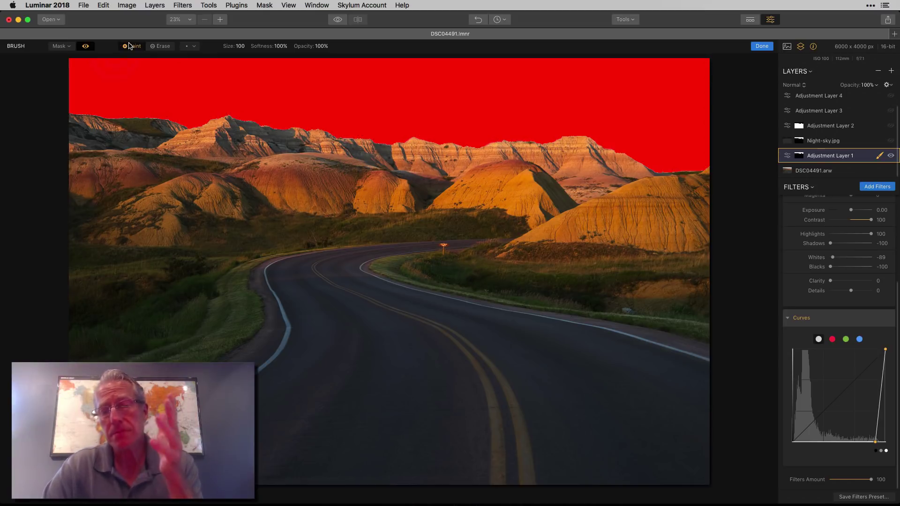
click(86, 46)
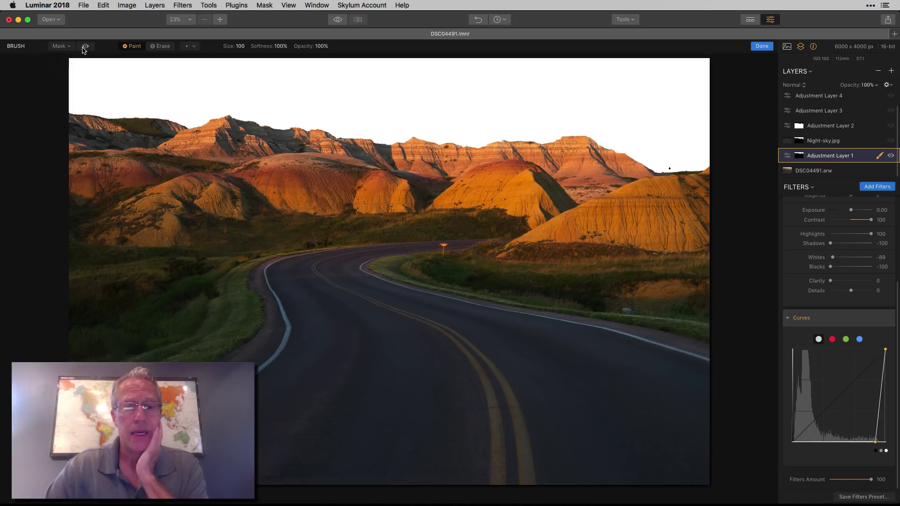
click(761, 46)
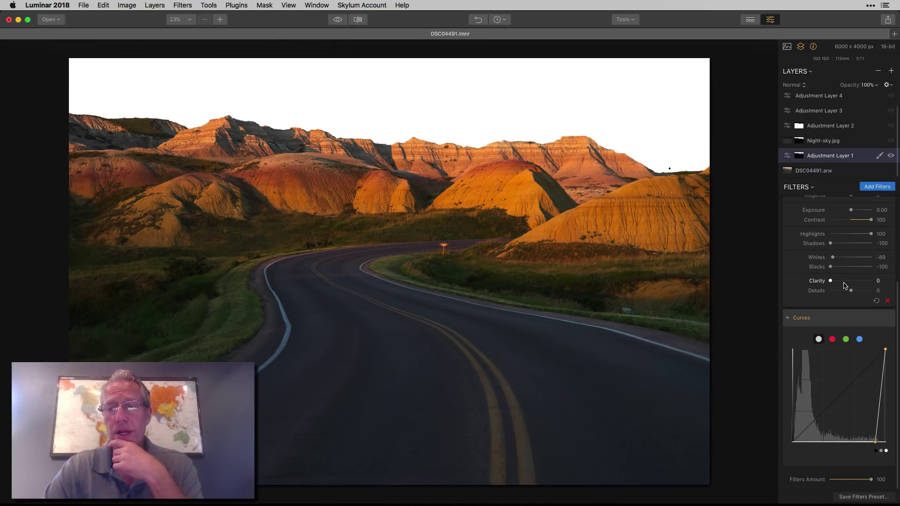
scroll(843, 285, up, 5)
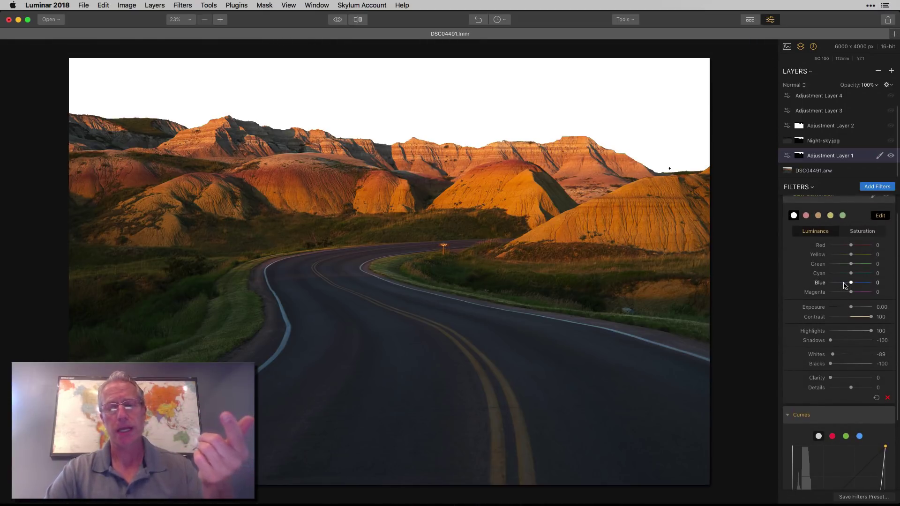
Show the Night-sky.jpg layer and preview the Night-sky.jpg file for a new image layer without adding it
click(832, 142)
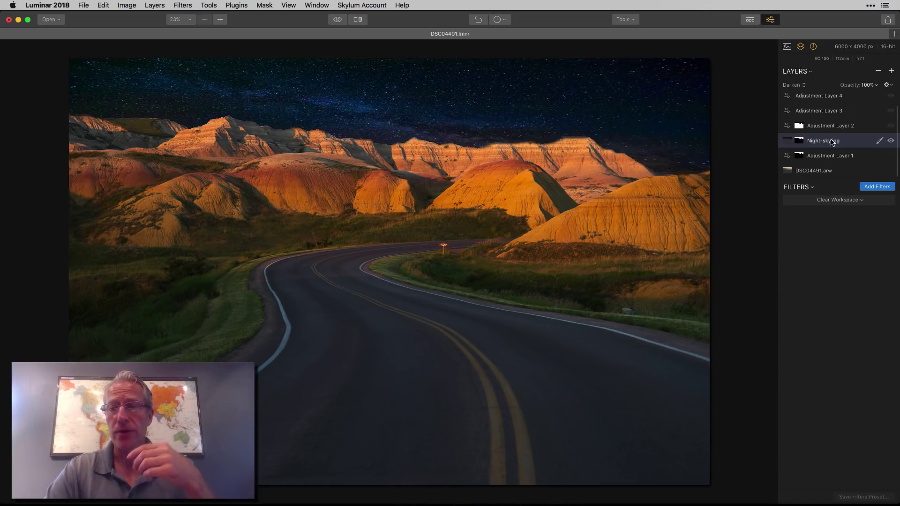
click(891, 71)
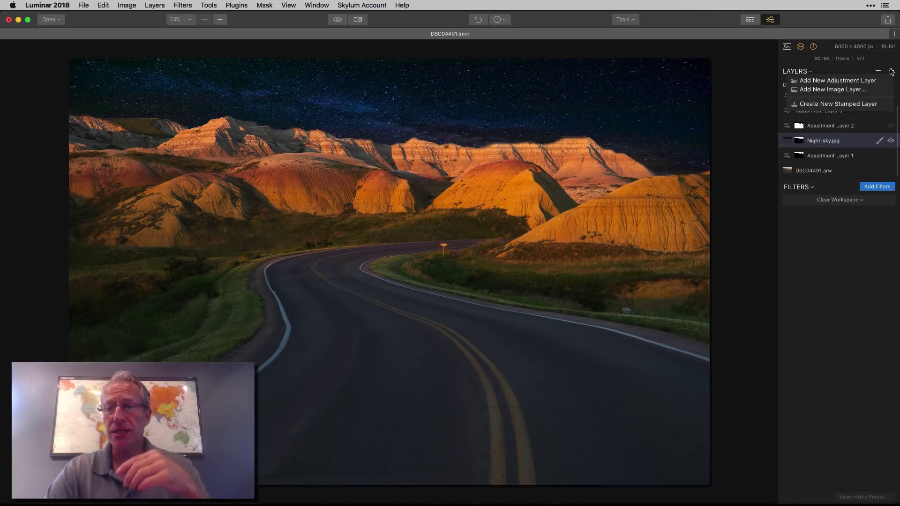
click(851, 90)
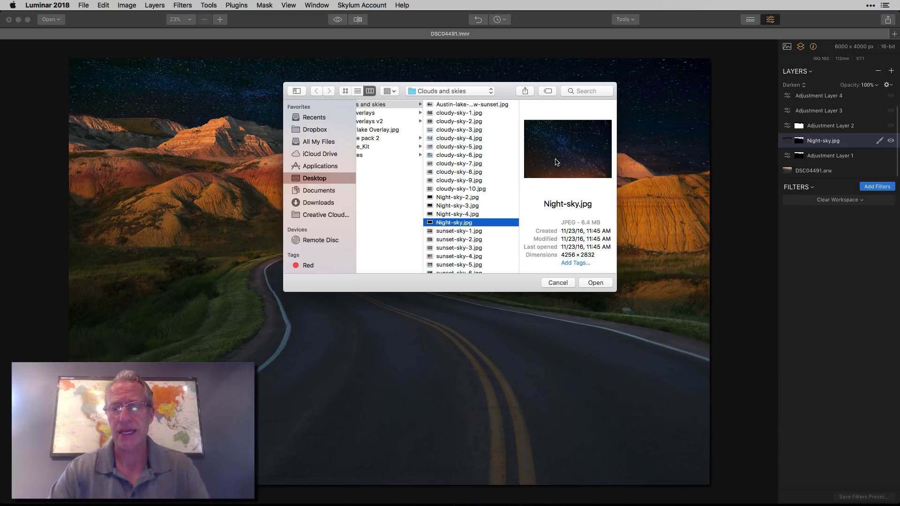
click(557, 284)
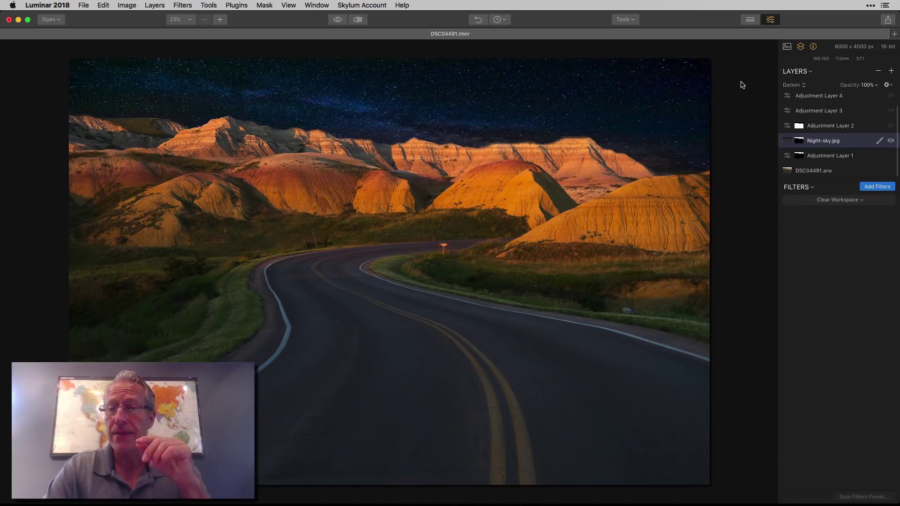
Review the transform tools, mask types and mask commands available for the Night-sky.jpg layer
click(625, 21)
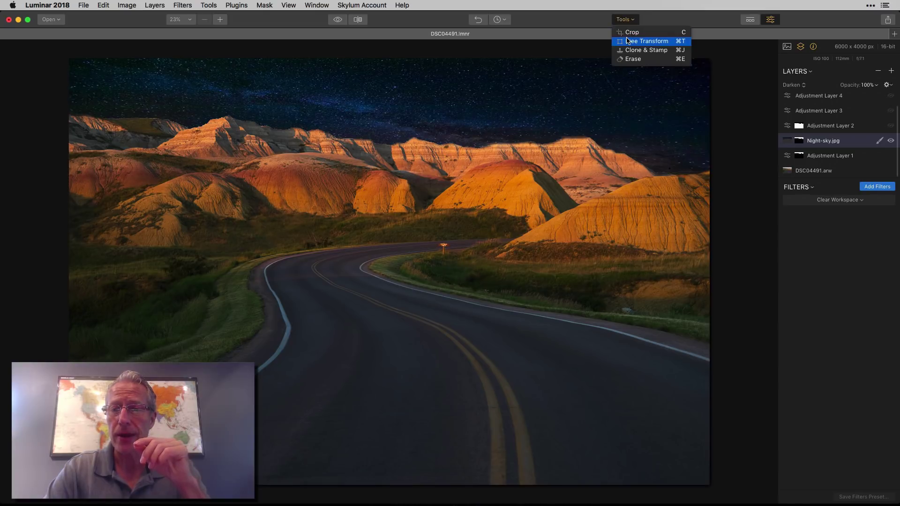
key(Escape)
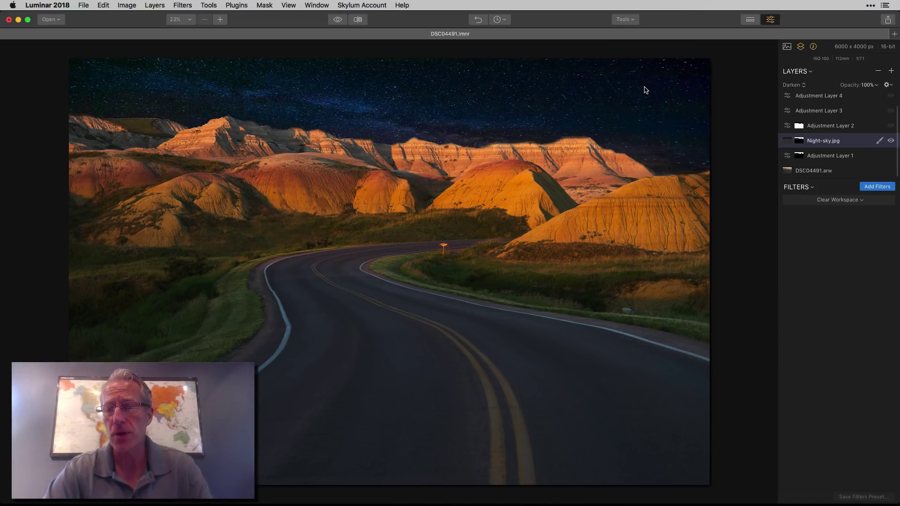
click(878, 141)
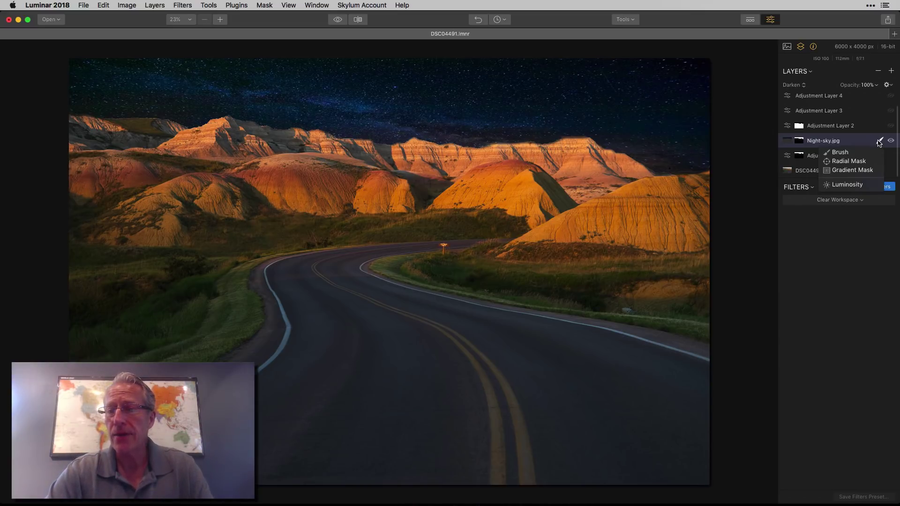
click(862, 142)
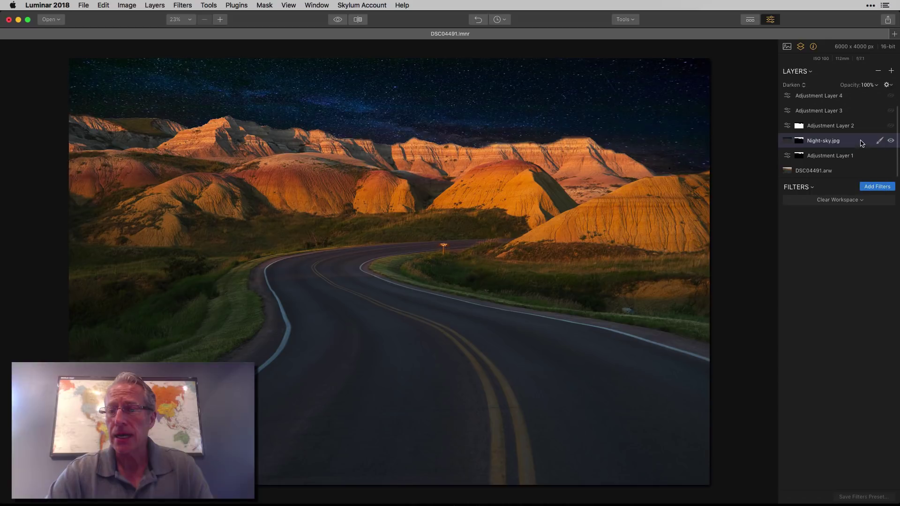
click(810, 72)
click(848, 71)
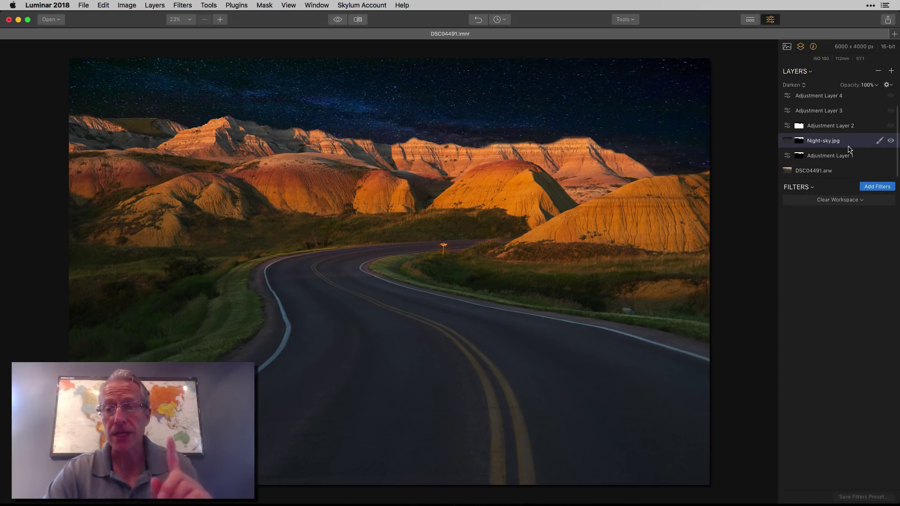
click(886, 85)
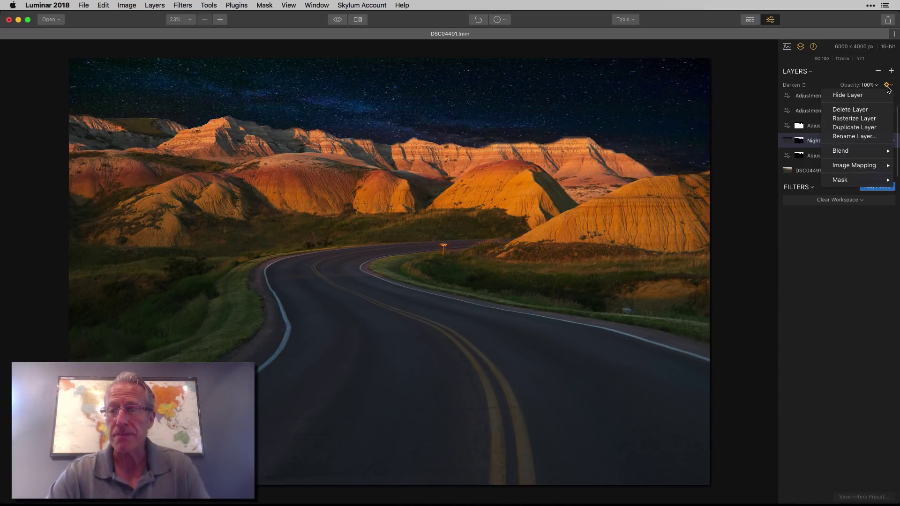
mouse_move(847, 181)
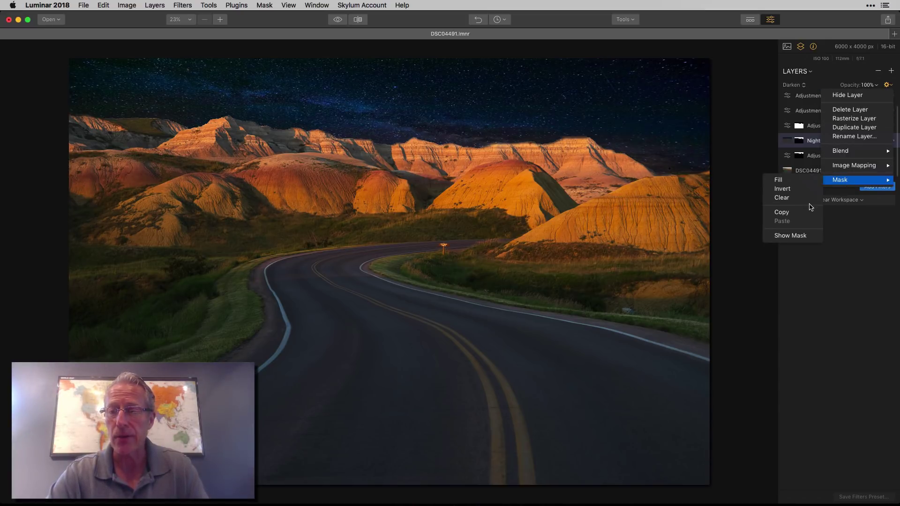
click(845, 225)
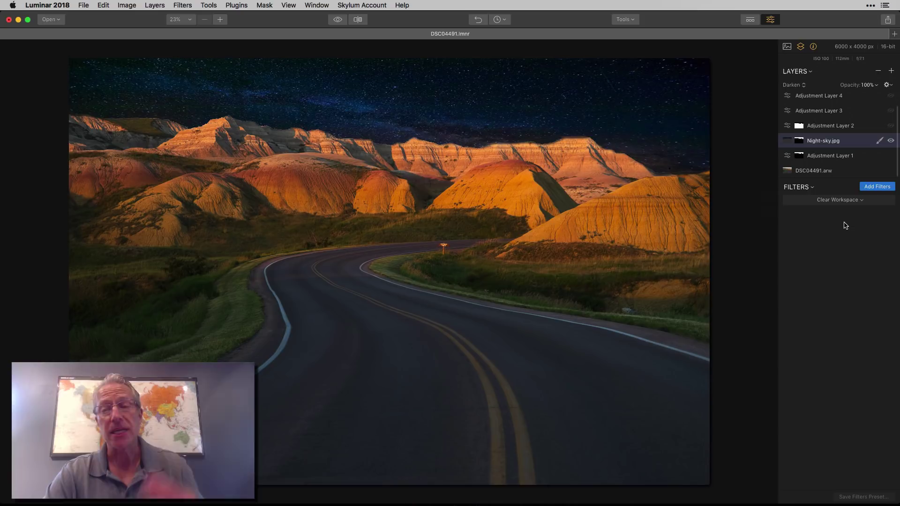
Review the mask commands available for Adjustment Layer 1 and for the Night-sky.jpg layer without applying any of them
click(843, 156)
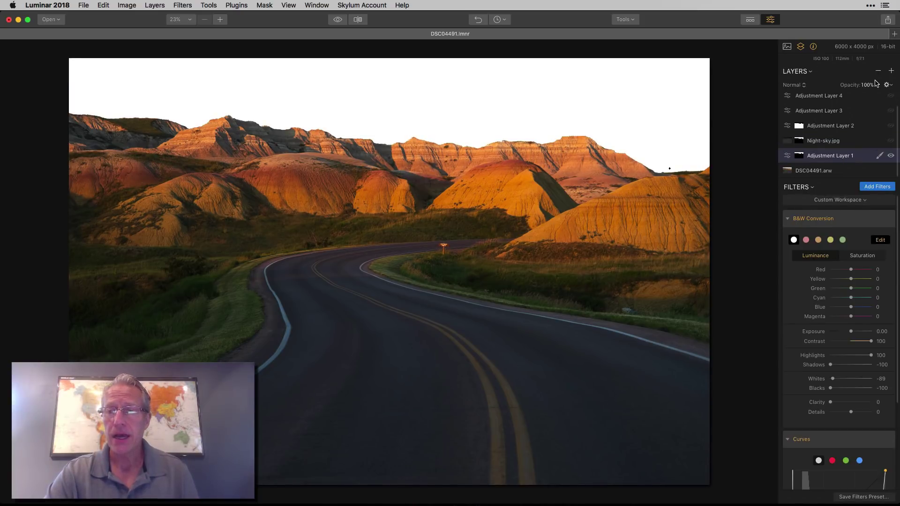
click(888, 85)
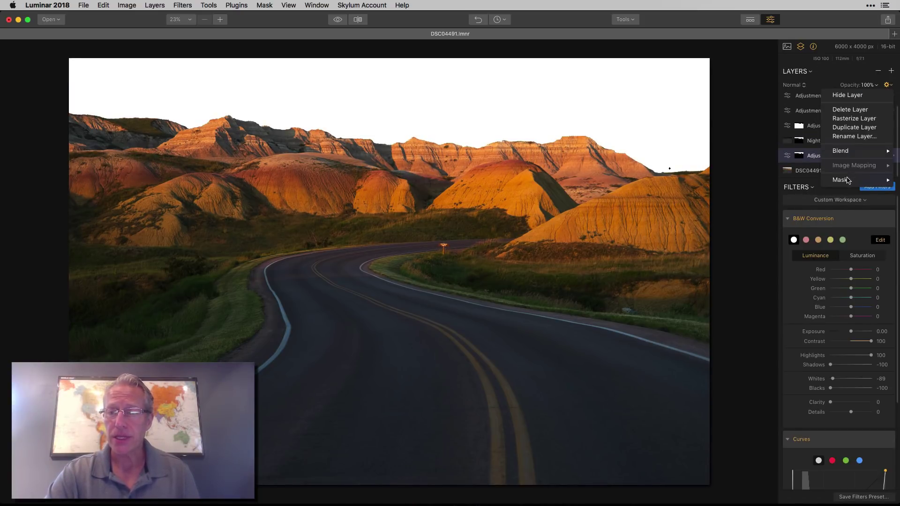
mouse_move(847, 181)
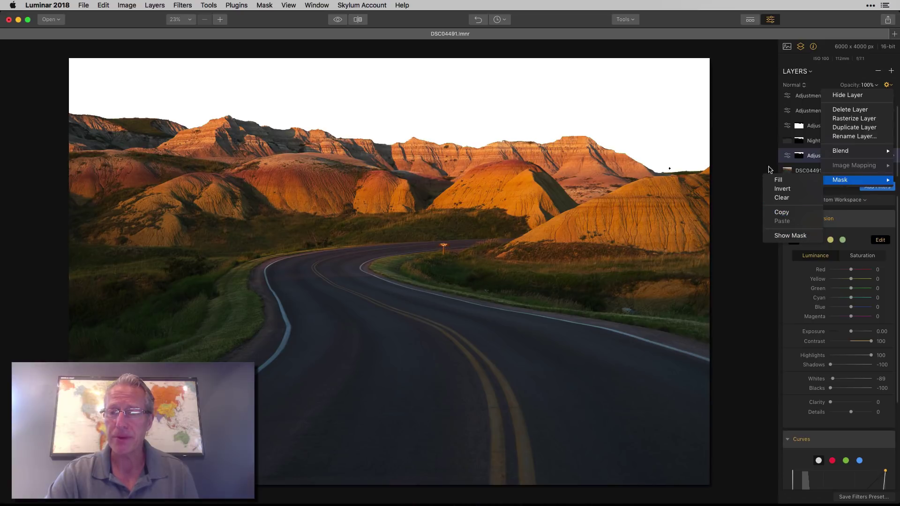
click(757, 130)
click(834, 145)
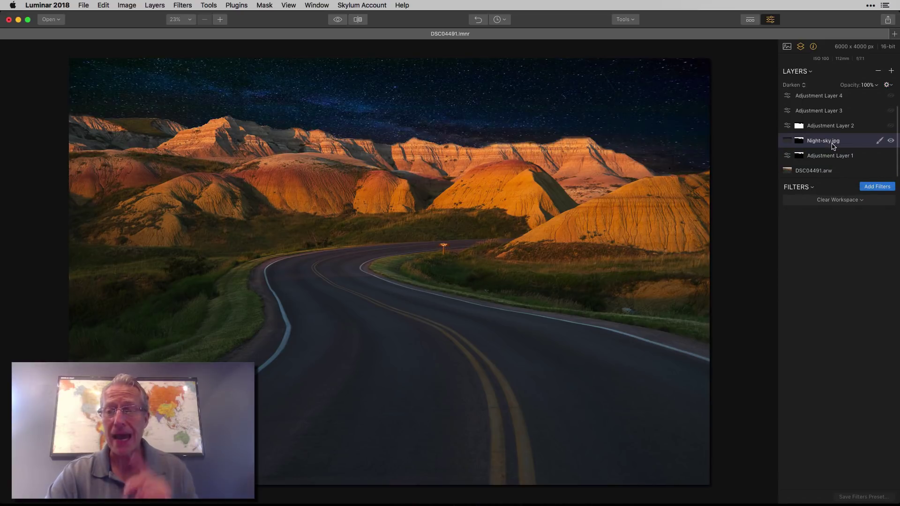
click(886, 85)
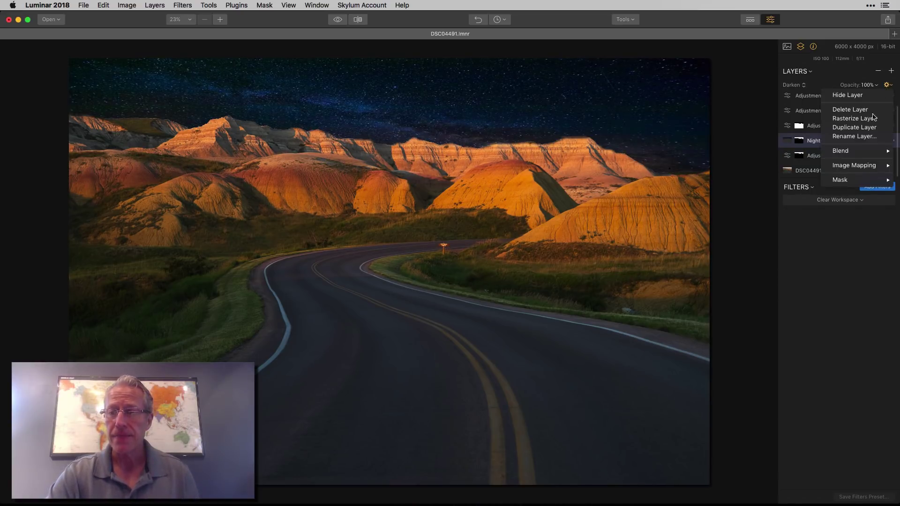
mouse_move(843, 181)
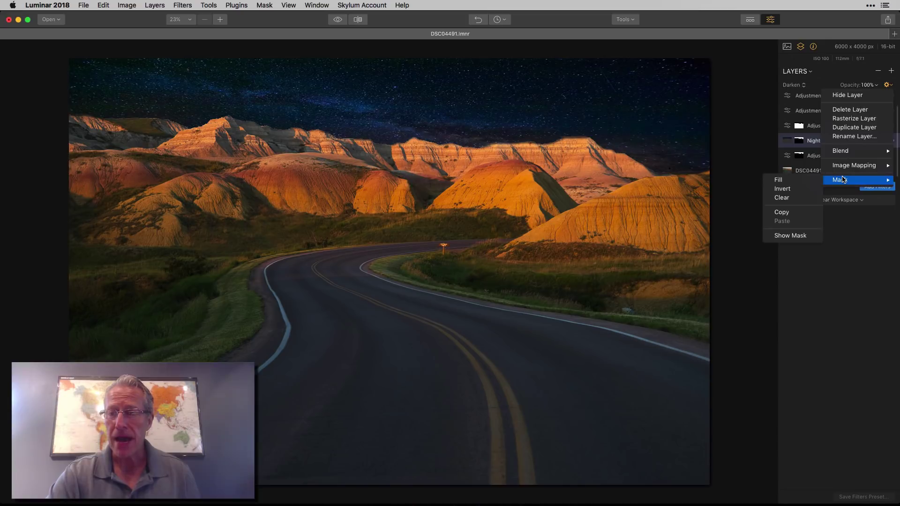
click(863, 233)
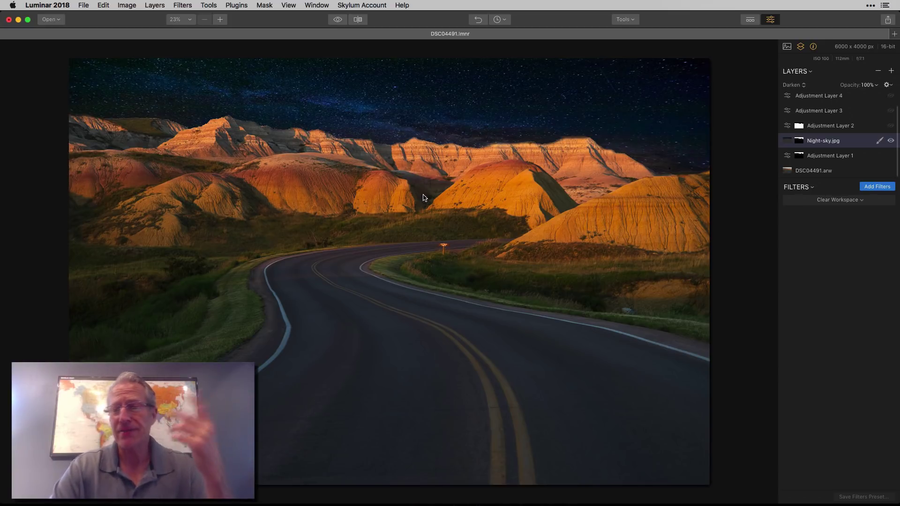
Select Adjustment Layer 2 and turn on its Tone and HSL filters
click(850, 131)
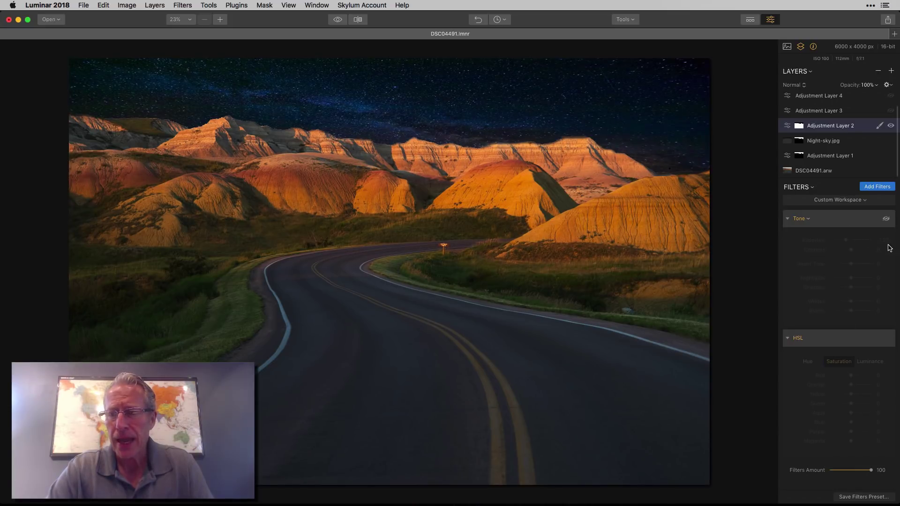
click(886, 219)
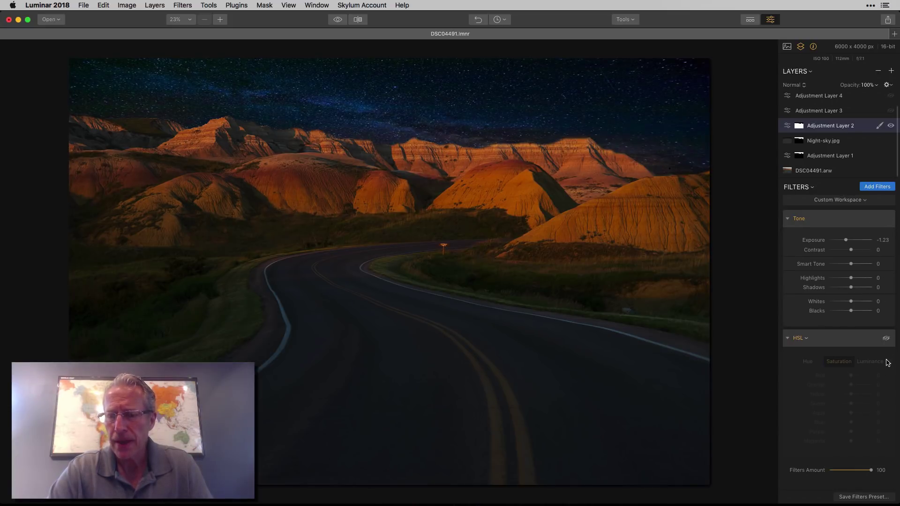
click(885, 339)
scroll(865, 373, up, 1)
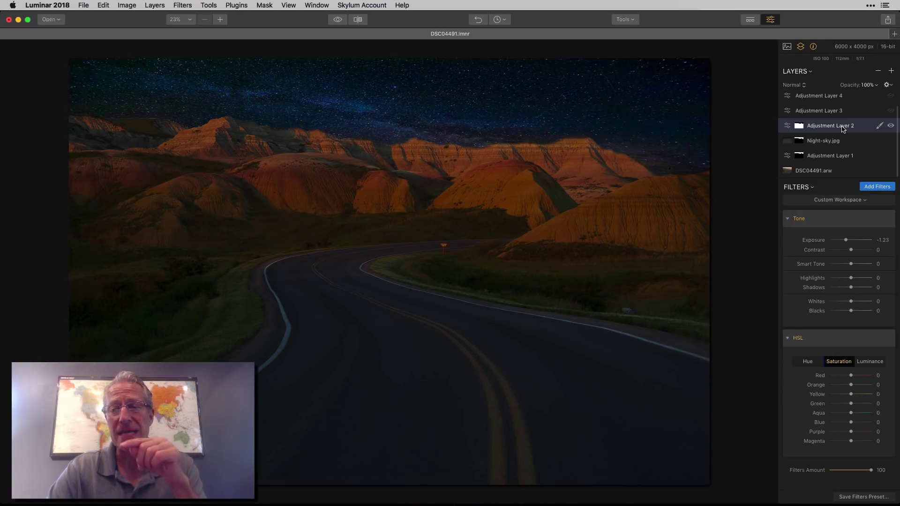
Review the mask commands, including Invert, available for Adjustment Layer 2 without applying any of them
click(886, 85)
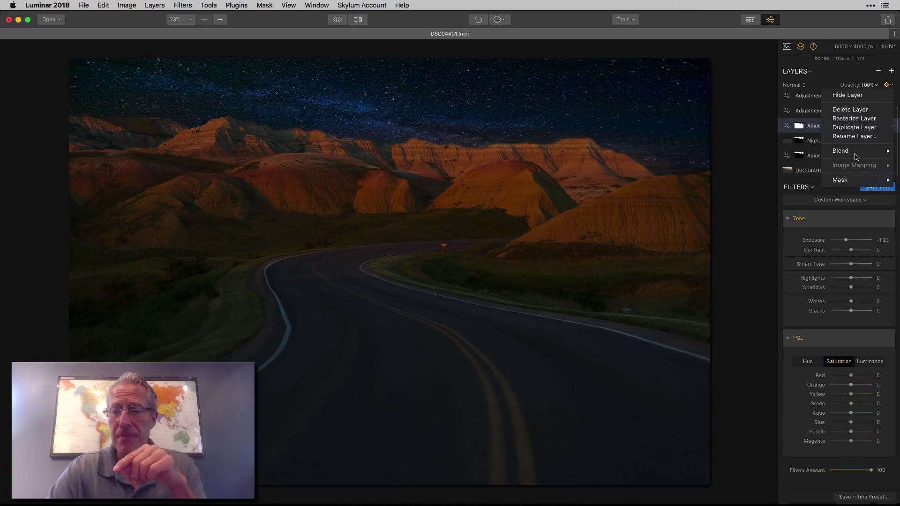
mouse_move(848, 179)
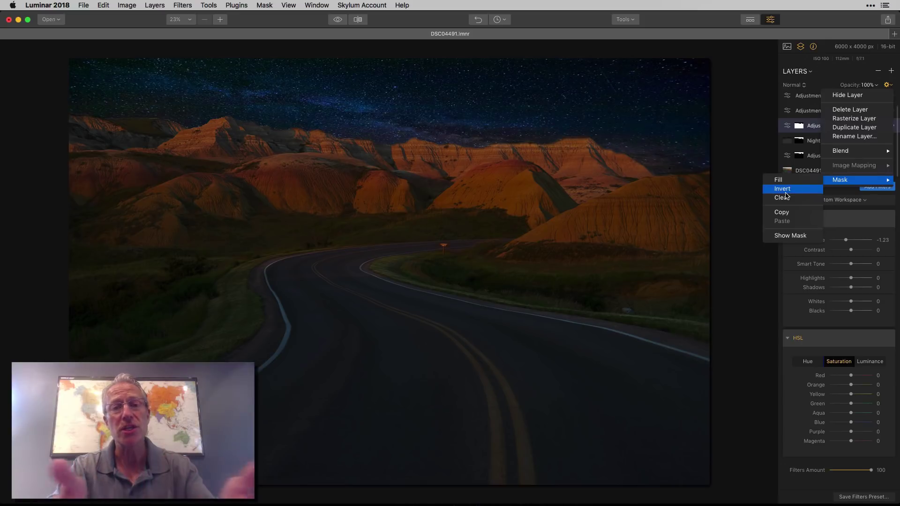
click(755, 159)
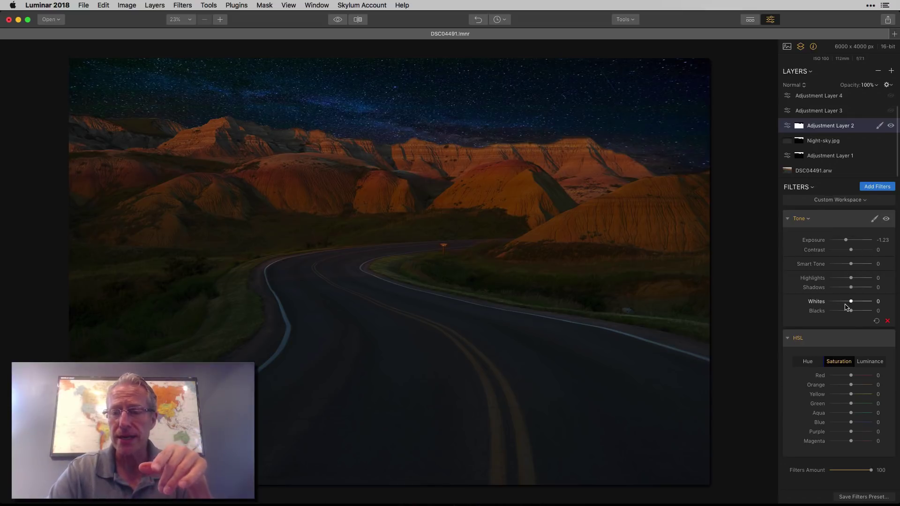
Inspect the Hue and Luminance settings of the HSL filter on Adjustment Layer 2, including the Orange luminance
click(805, 365)
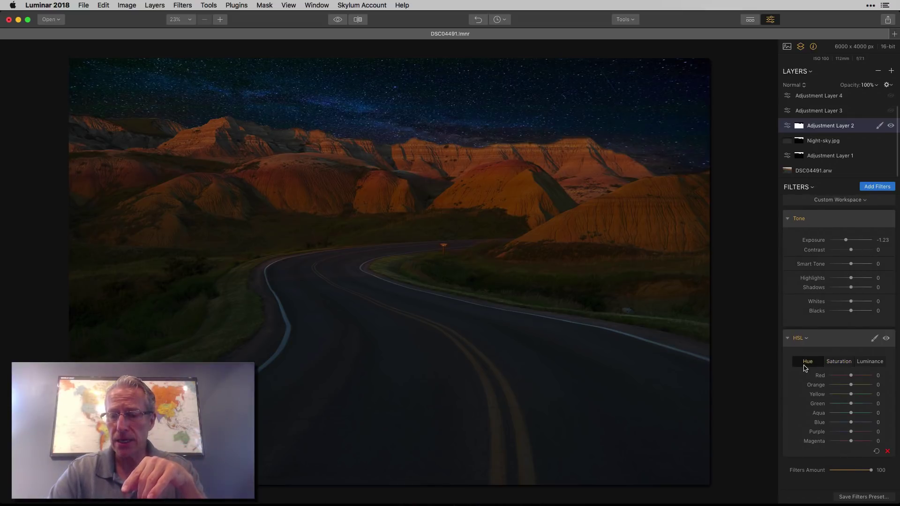
click(867, 361)
drag(850, 384, 844, 384)
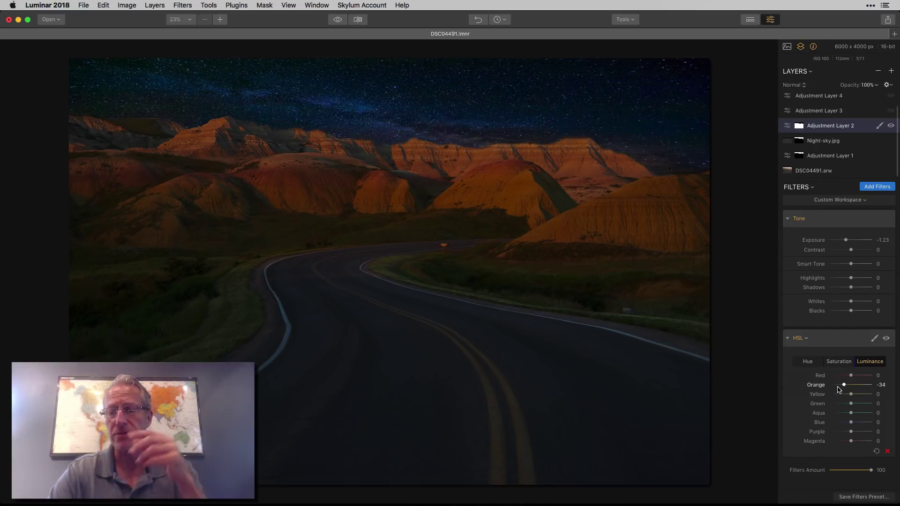
Compare the image with the HSL filter off and on, and with Adjustment Layer 2 hidden and shown
click(885, 337)
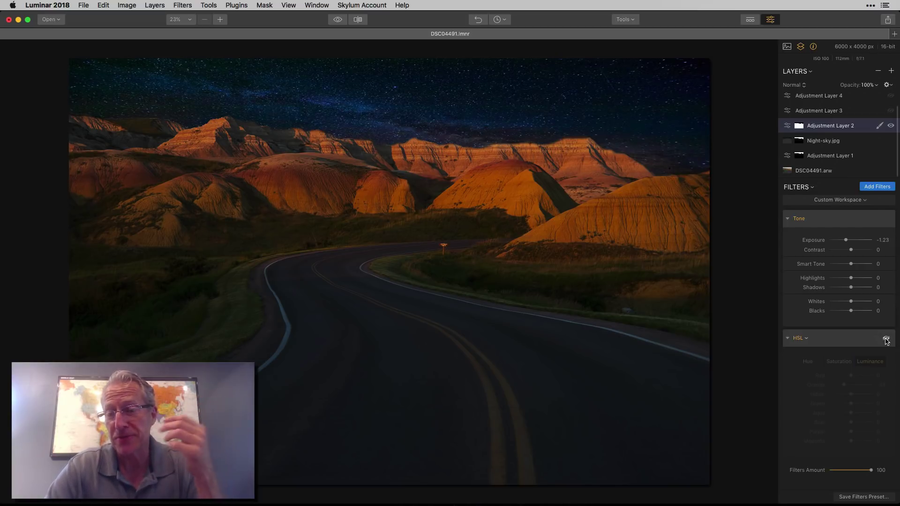
click(886, 339)
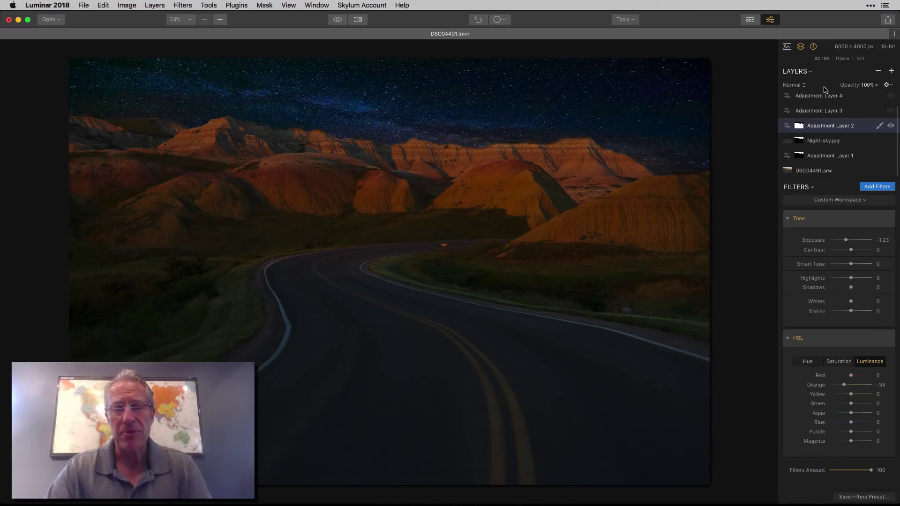
click(891, 126)
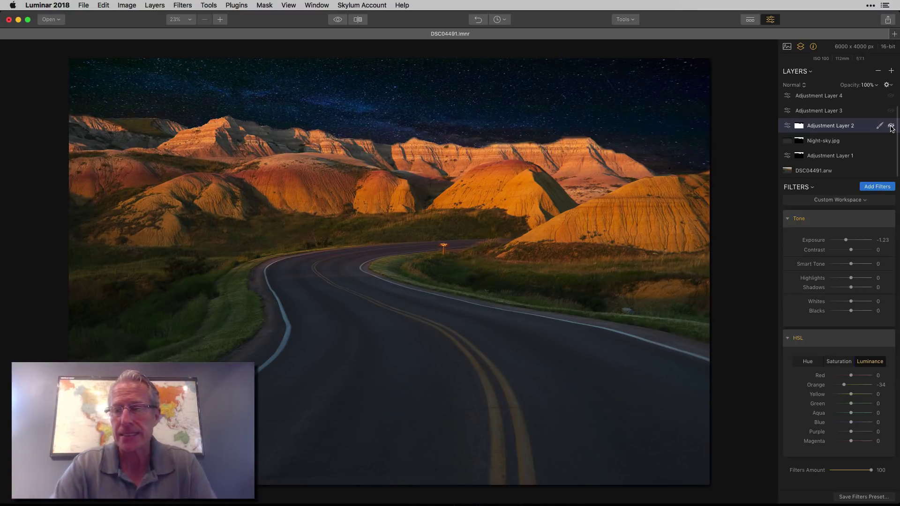
click(890, 126)
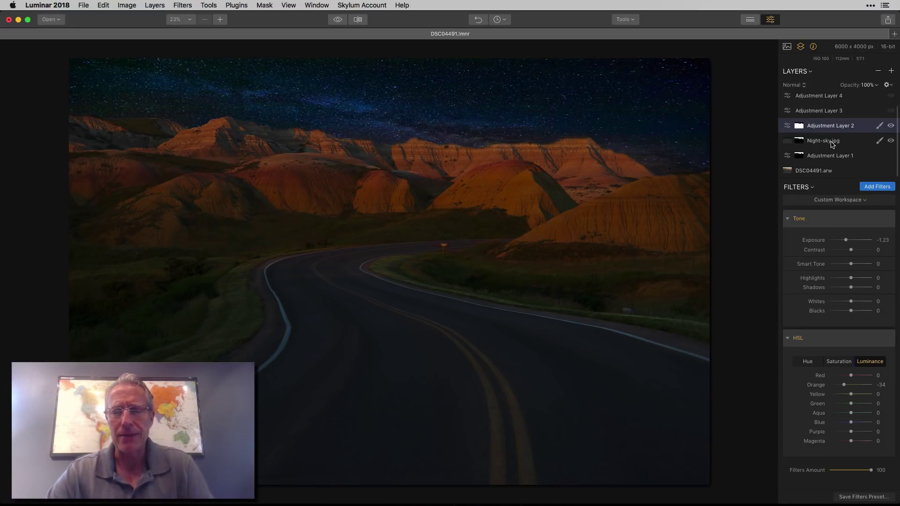
Select Adjustment Layer 3 and turn on its Clarity, Color Temperature and Split Color Warmth filters
click(842, 115)
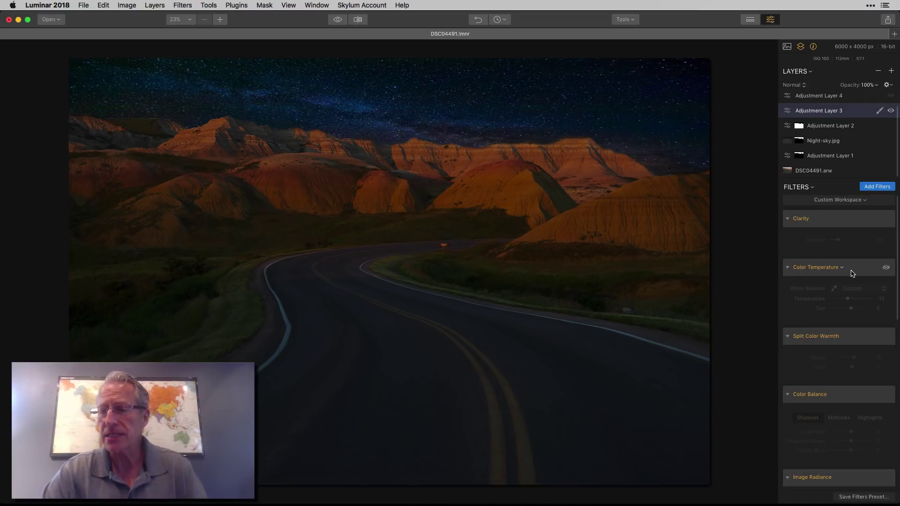
click(886, 219)
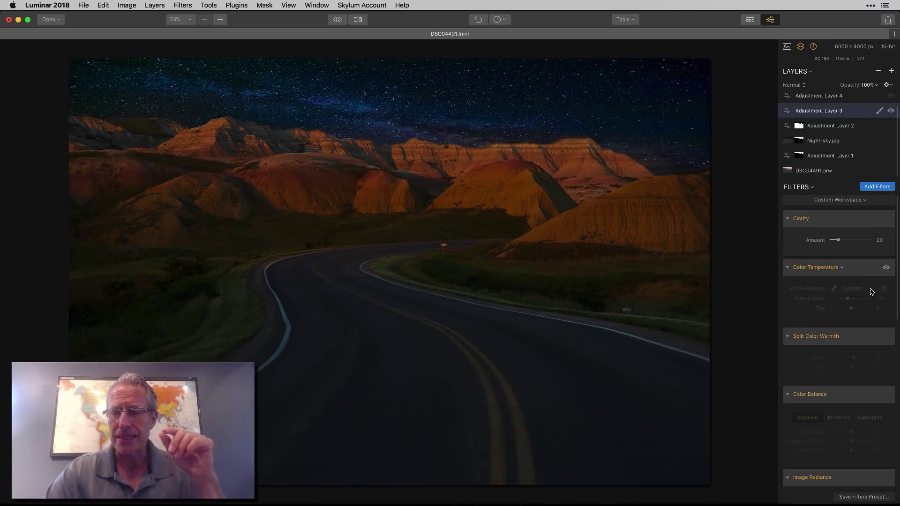
click(886, 269)
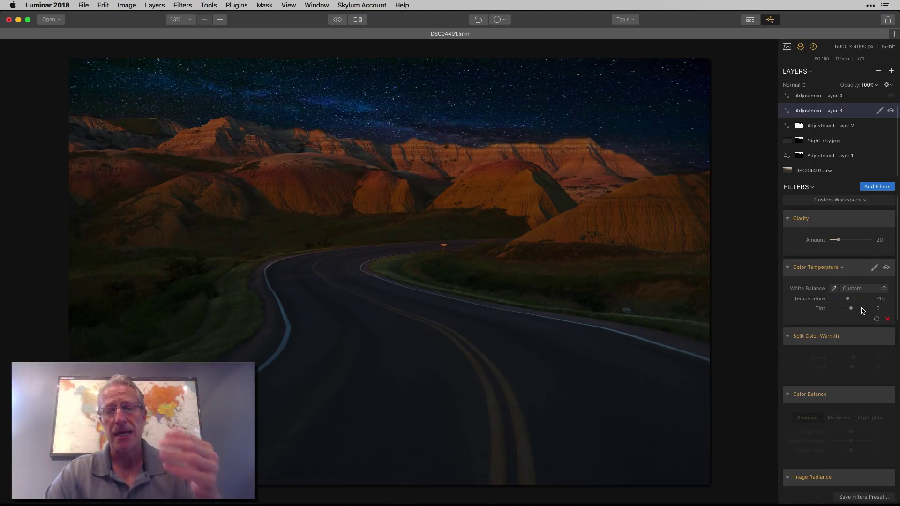
scroll(862, 310, down, 3)
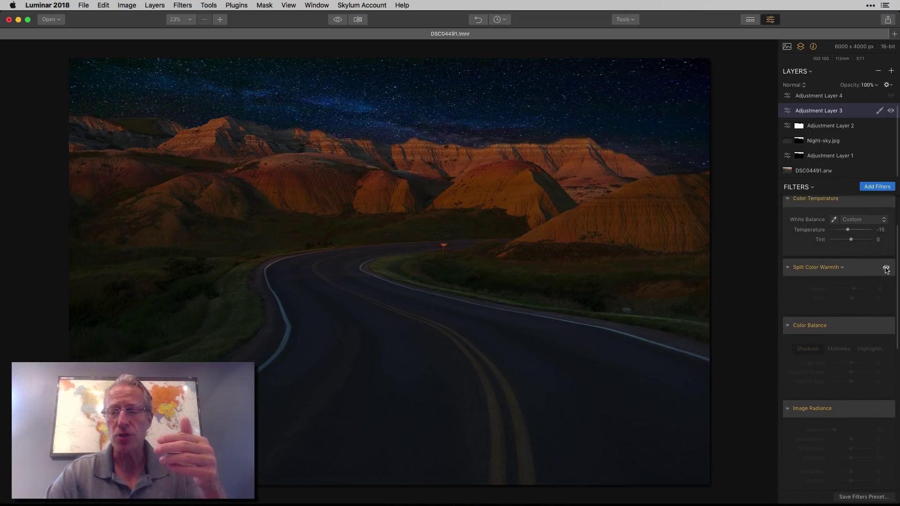
click(886, 268)
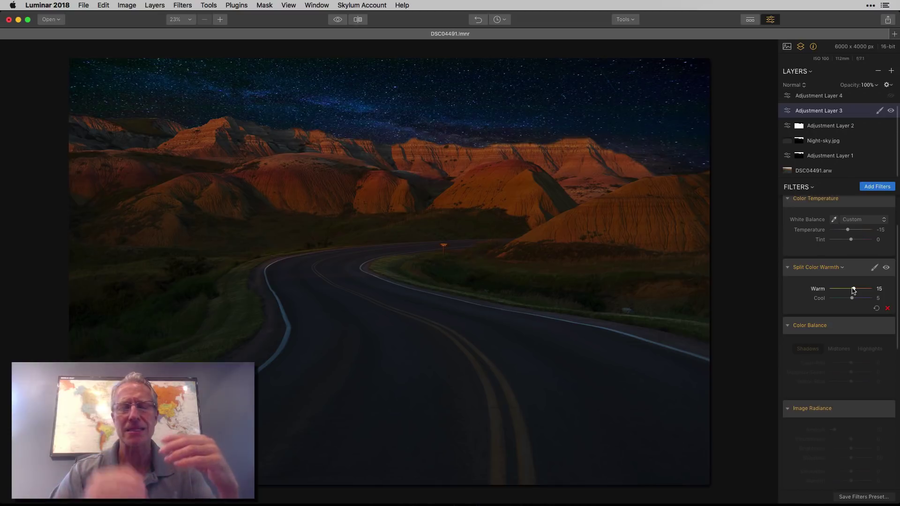
Turn on the Color Balance and Image Radiance filters of Adjustment Layer 3
scroll(873, 328, down, 2)
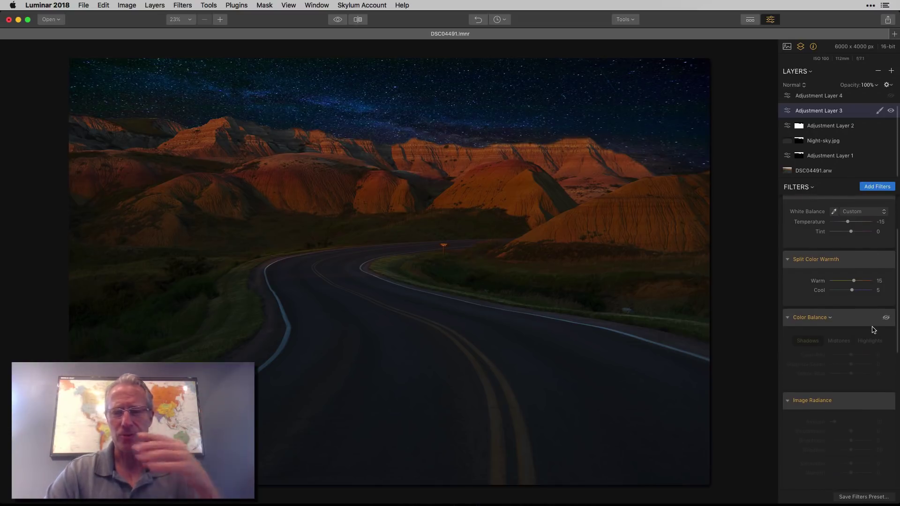
click(886, 318)
scroll(867, 352, down, 2)
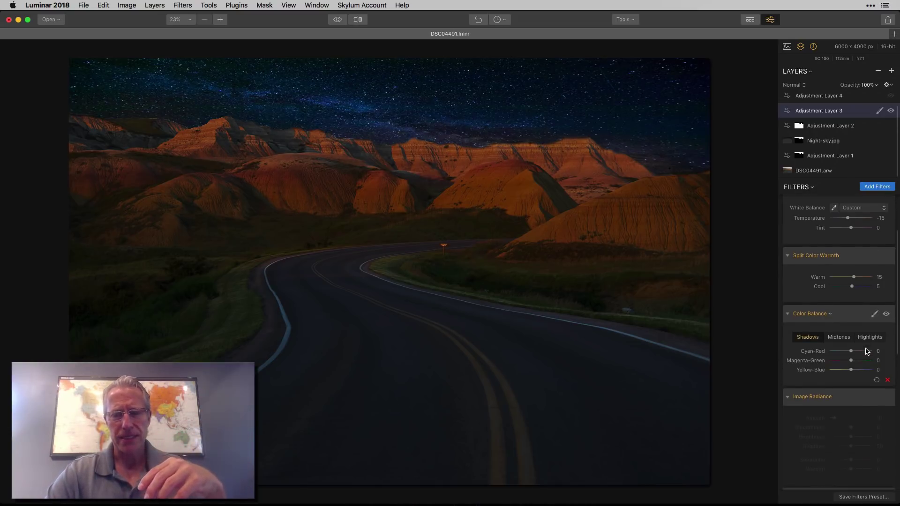
scroll(866, 351, down, 2)
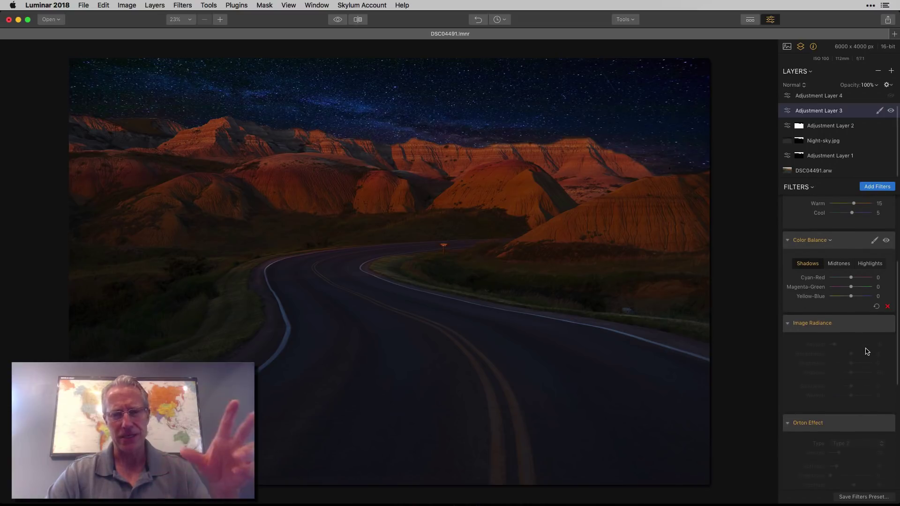
click(885, 313)
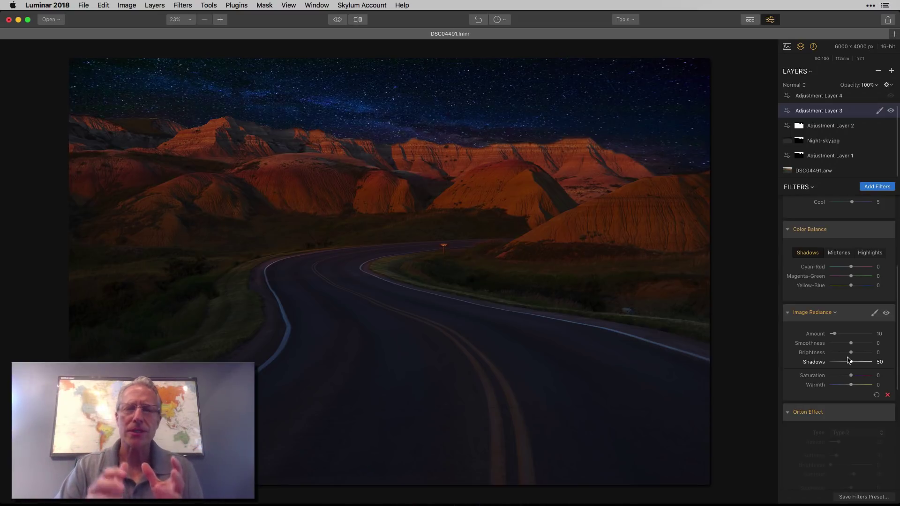
Compare the current edit with the original photo using the quick preview and the side-by-side comparison
click(338, 22)
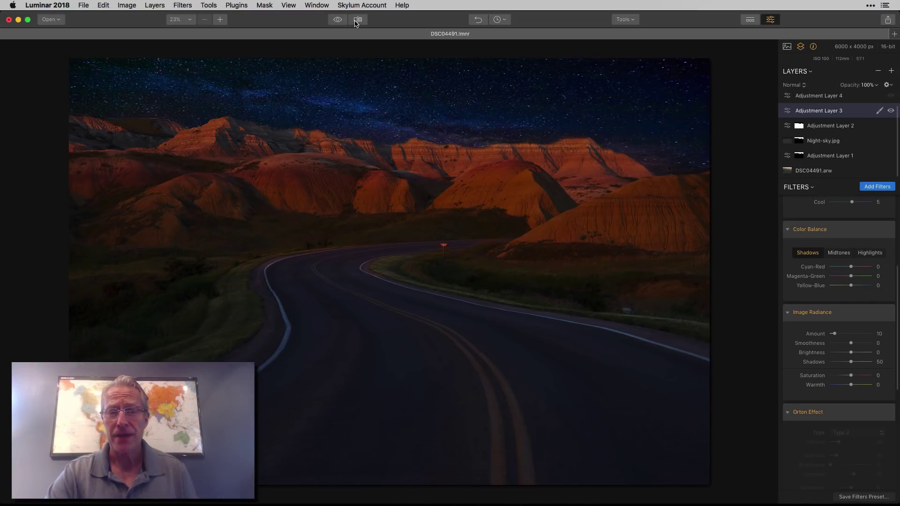
click(357, 22)
click(356, 21)
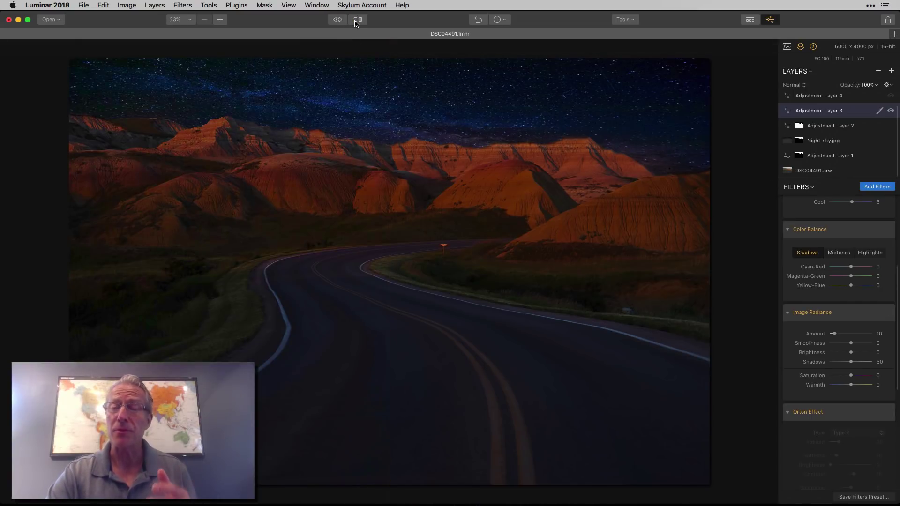
Turn on the Orton Effect and Tone filters of Adjustment Layer 3
scroll(869, 396, down, 5)
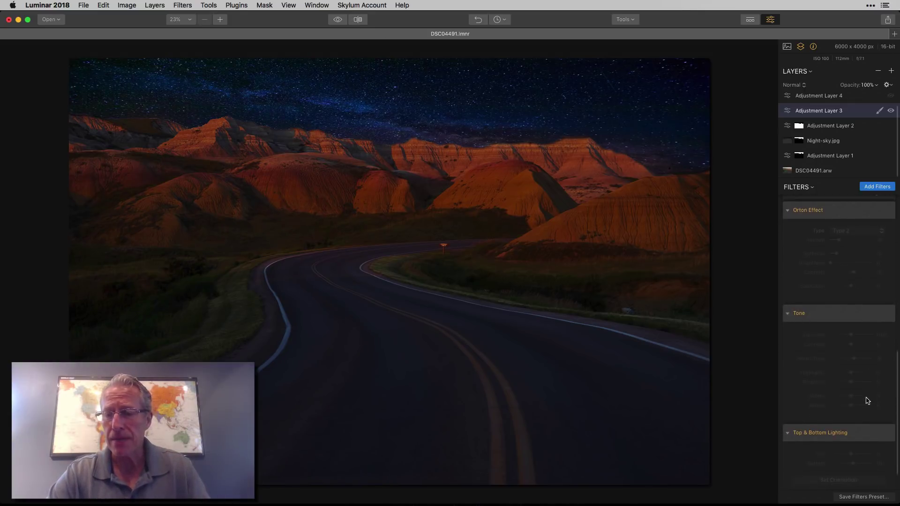
click(886, 252)
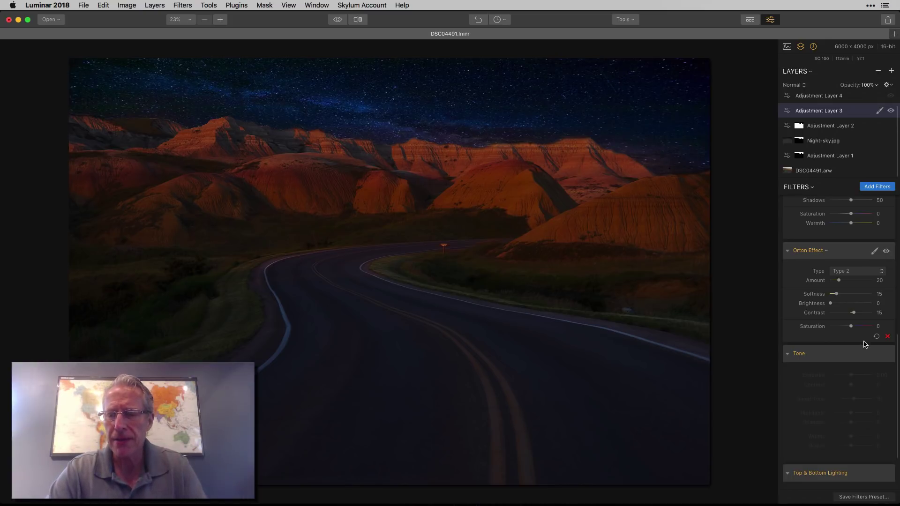
scroll(866, 340, down, 2)
click(885, 325)
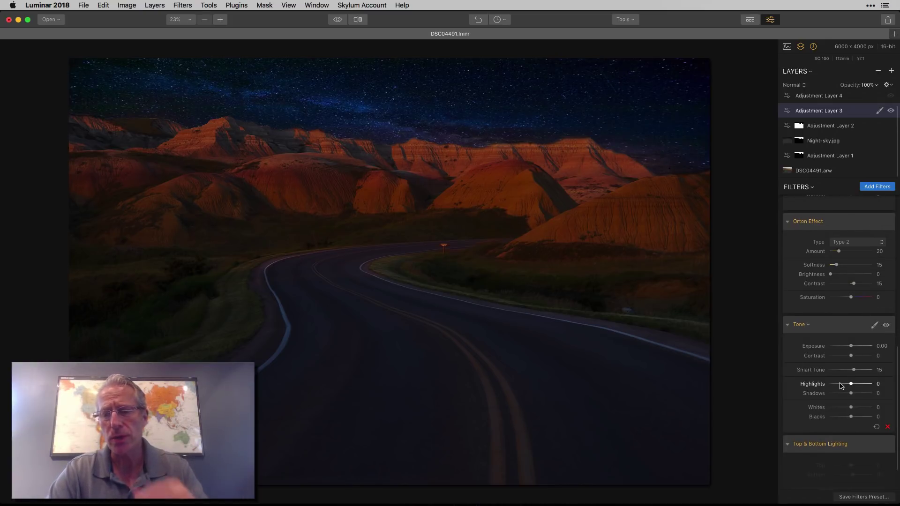
scroll(840, 386, down, 2)
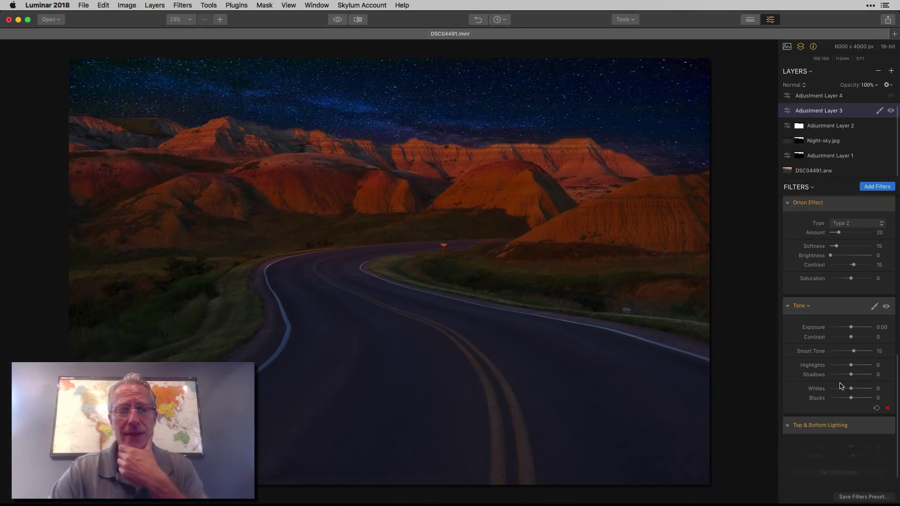
scroll(840, 385, down, 2)
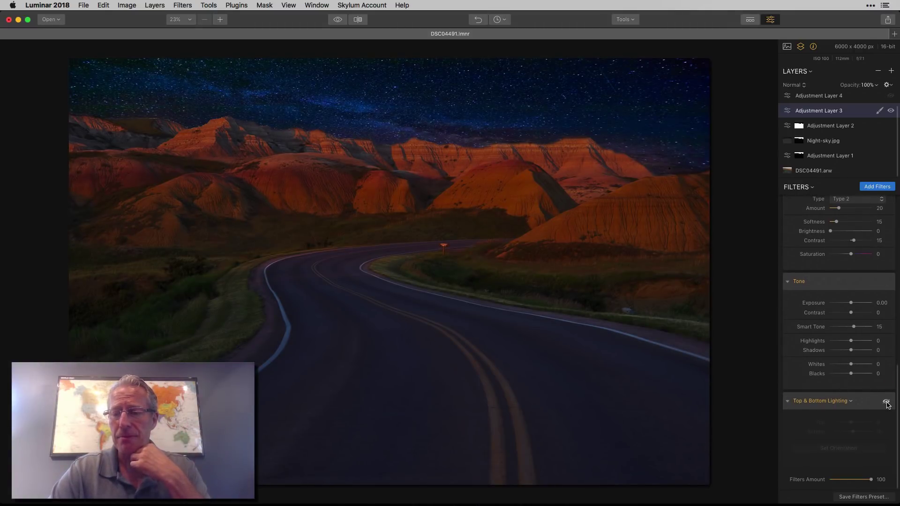
Turn on the Top & Bottom Lighting filter of Adjustment Layer 3
click(885, 401)
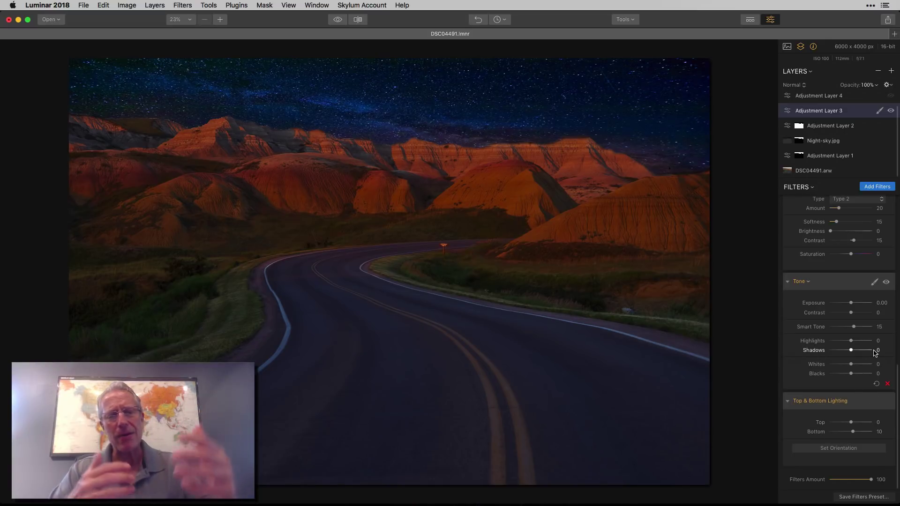
scroll(854, 256, up, 10)
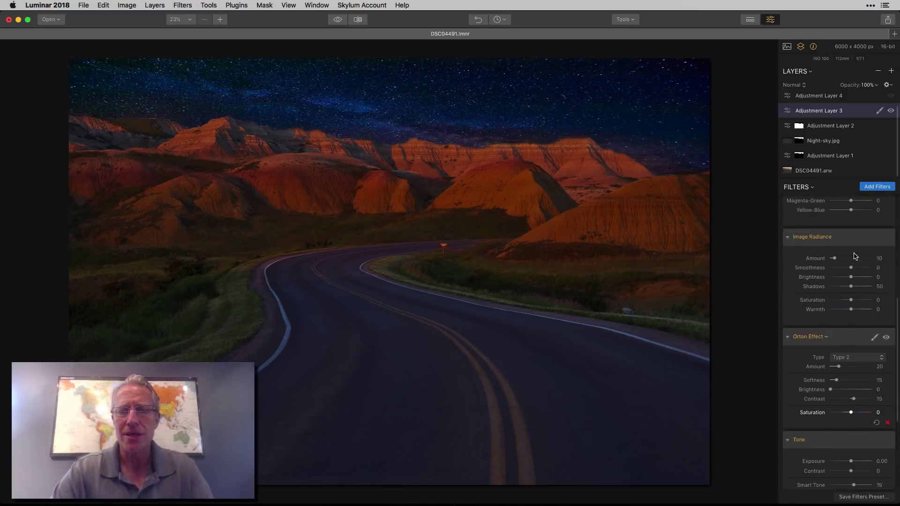
scroll(837, 140, up, 2)
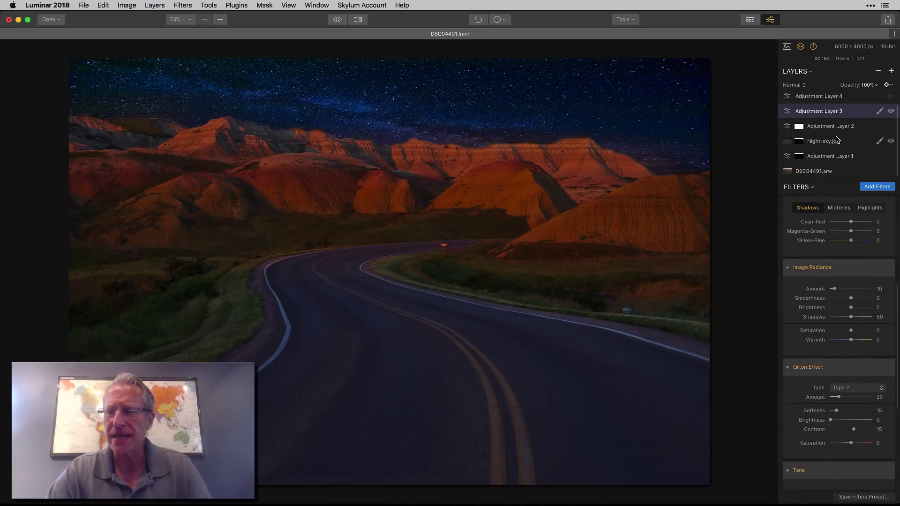
Select Adjustment Layer 4 and turn on its Tone filter, comparing the image with and without it
click(842, 115)
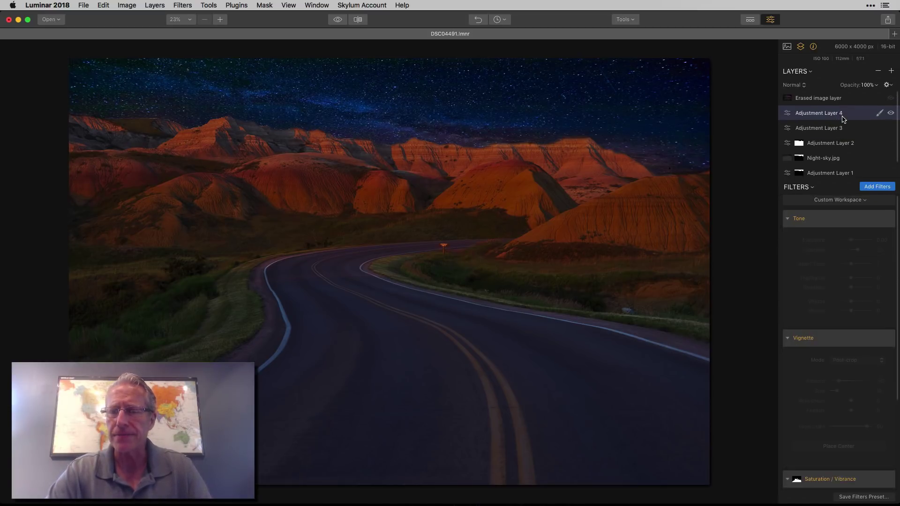
click(885, 220)
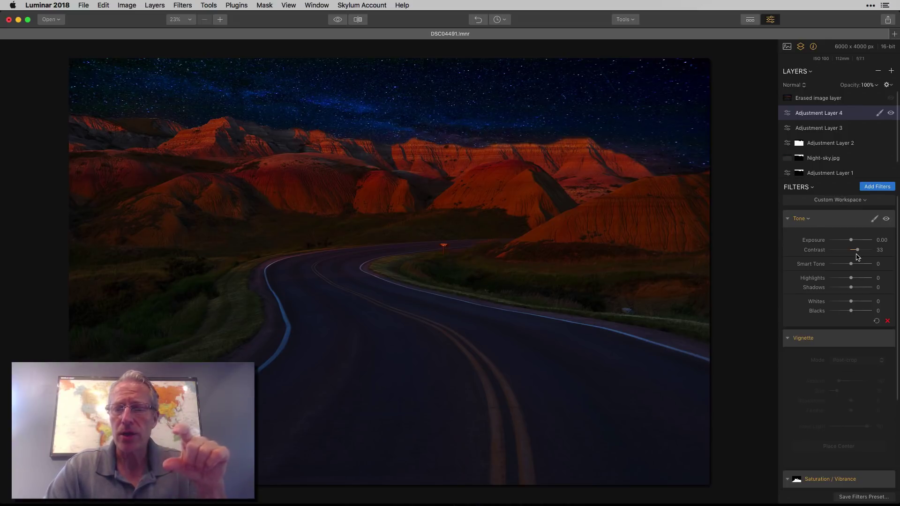
click(886, 218)
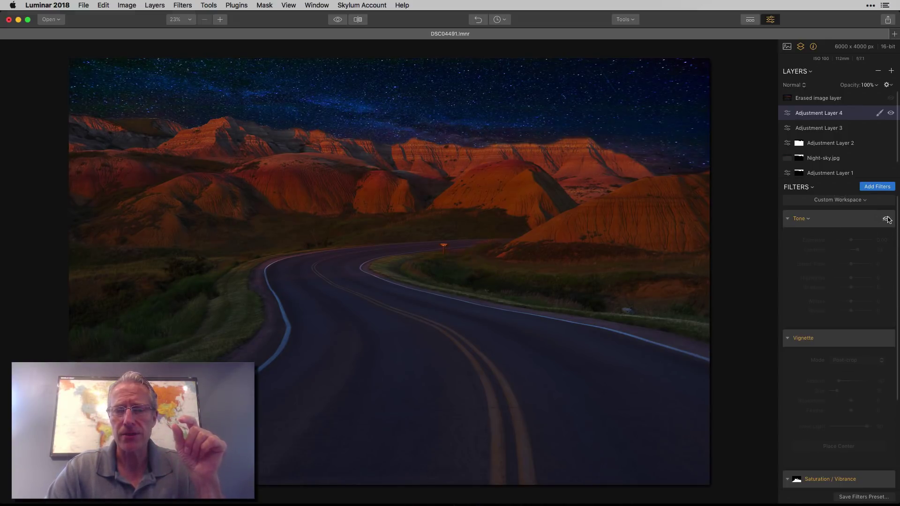
click(886, 219)
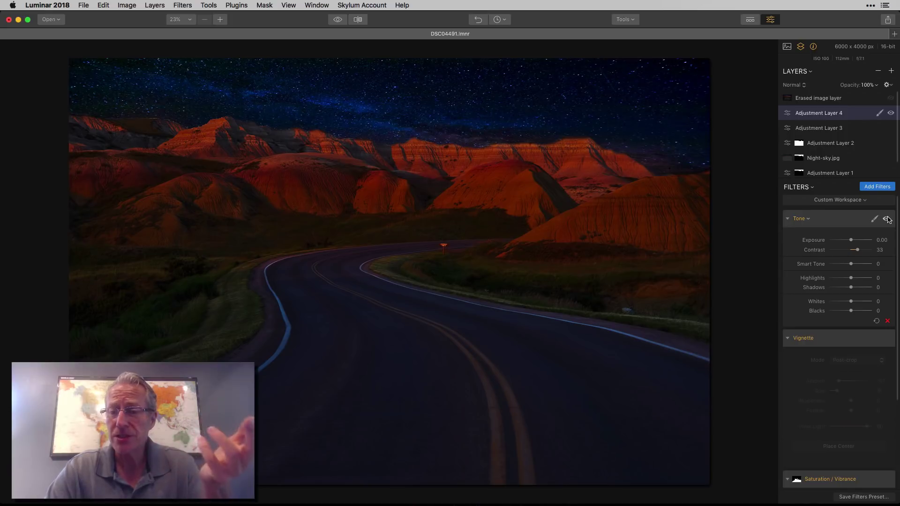
Turn on the Vignette filter of Adjustment Layer 4 and compare the image with it off and on
scroll(871, 307, down, 1)
click(886, 319)
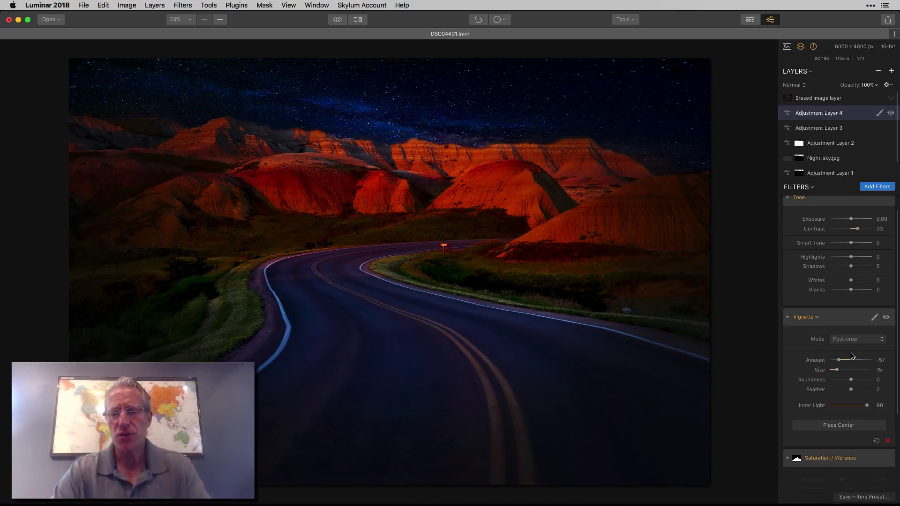
click(886, 318)
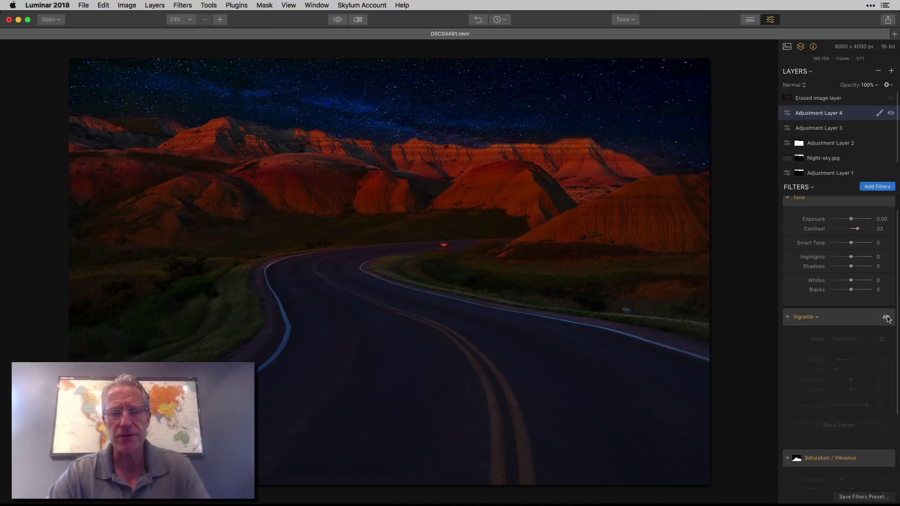
click(886, 318)
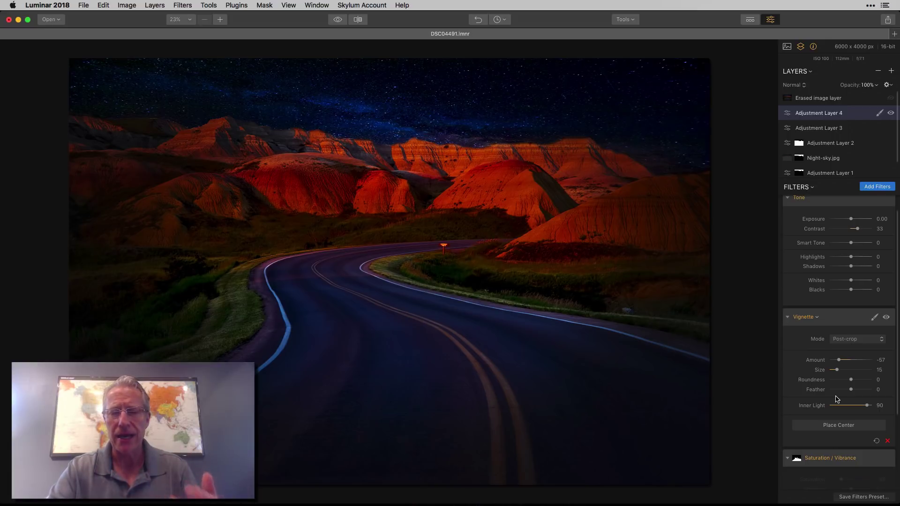
Turn on the Saturation / Vibrance filter of Adjustment Layer 4 and inspect its brush mask over the road and its effect
scroll(838, 399, down, 5)
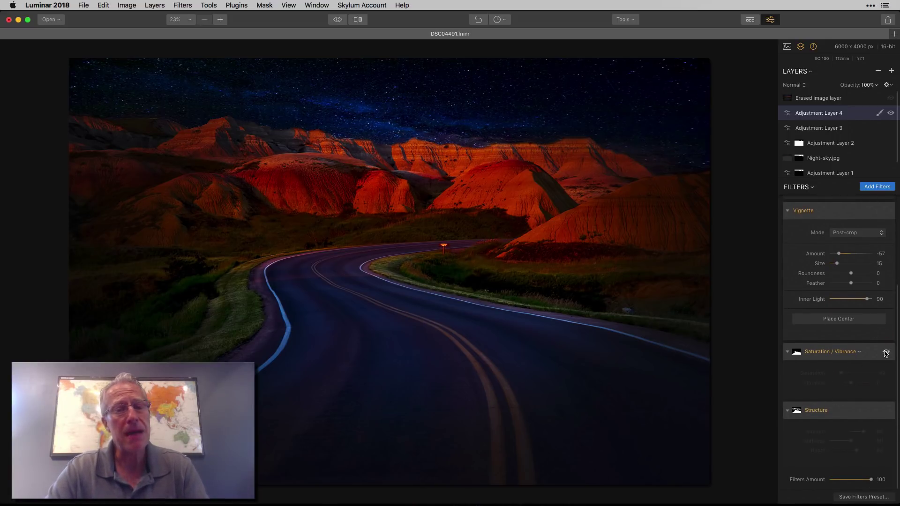
click(885, 353)
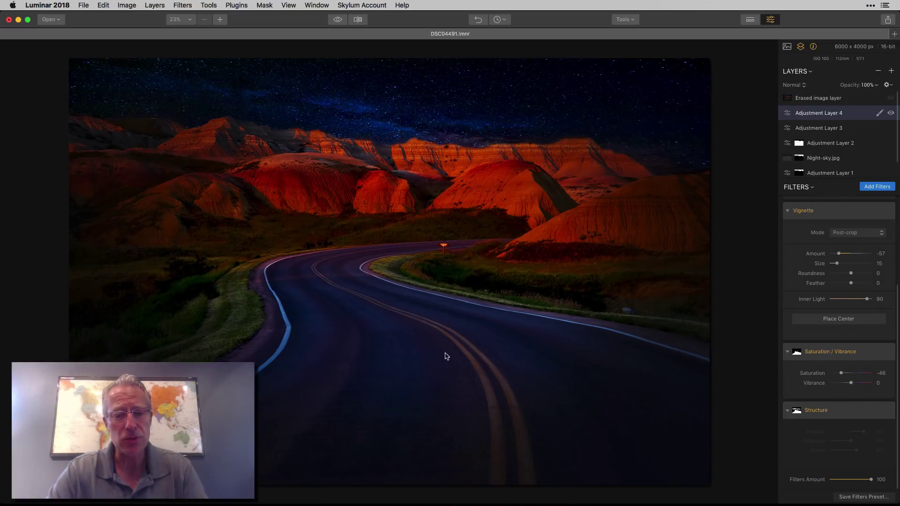
click(874, 351)
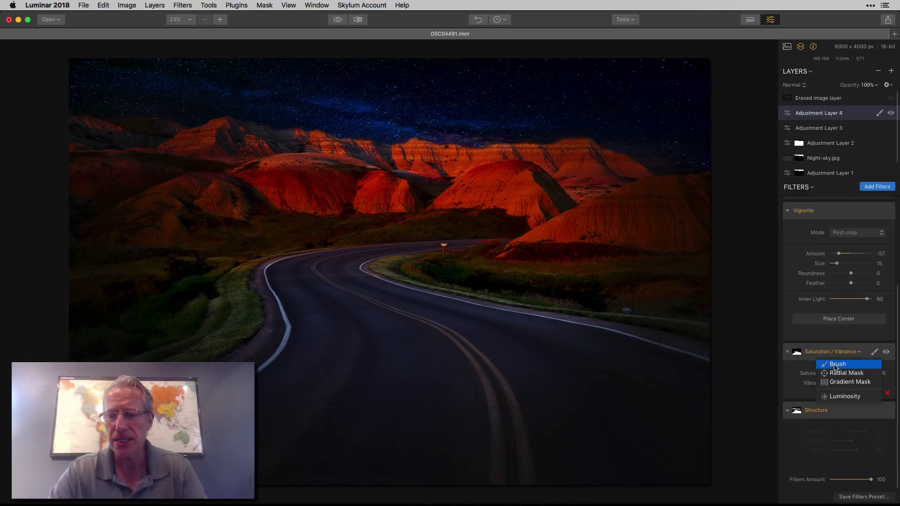
click(834, 365)
click(85, 45)
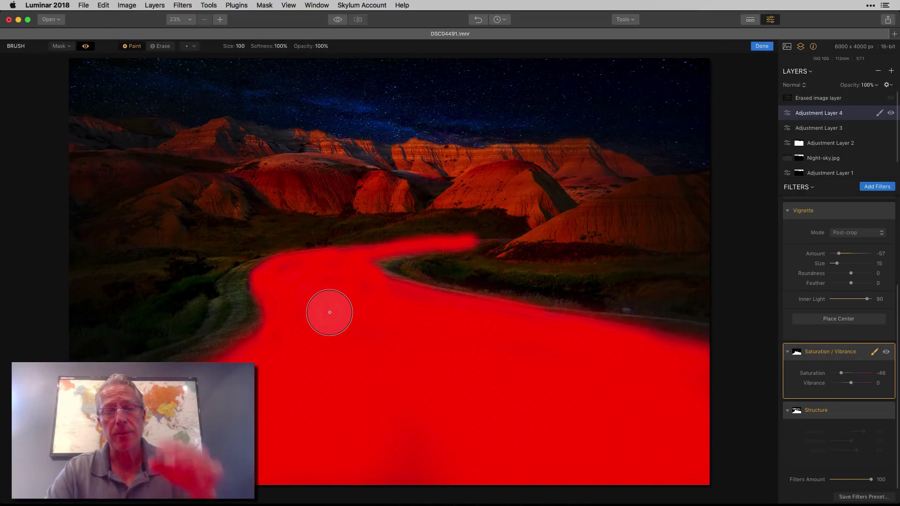
click(761, 46)
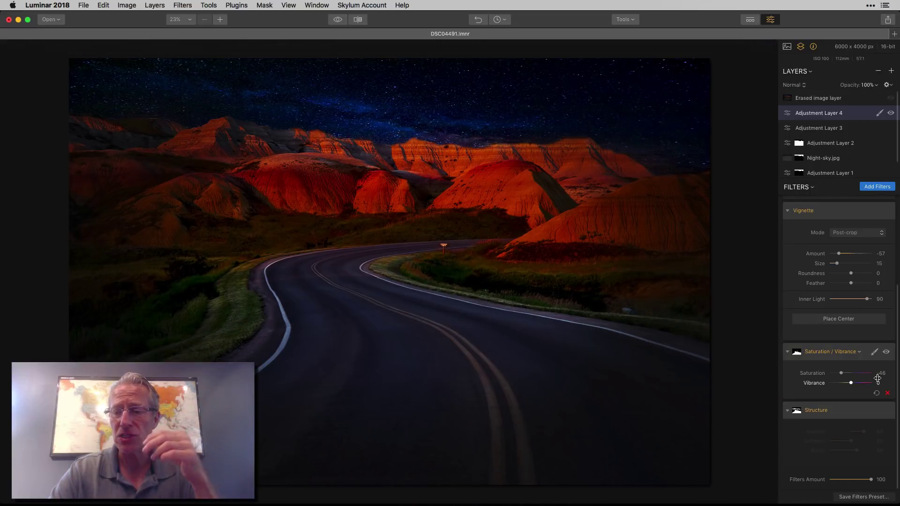
click(887, 352)
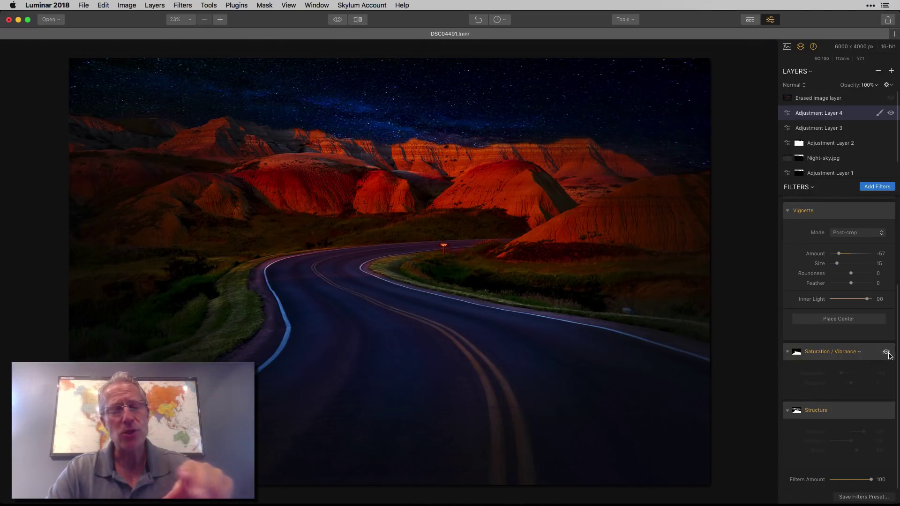
click(886, 353)
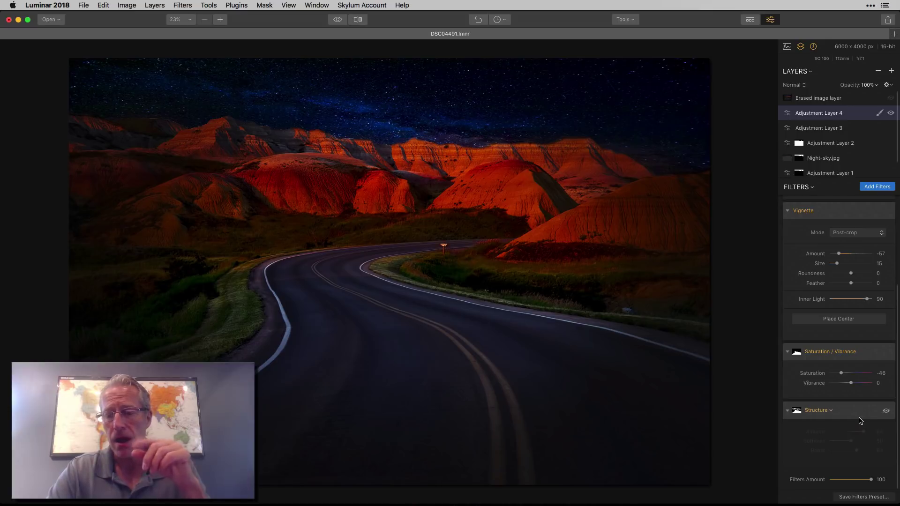
Turn on the Structure filter of Adjustment Layer 4 and inspect its brush mask over the road and hills
click(885, 411)
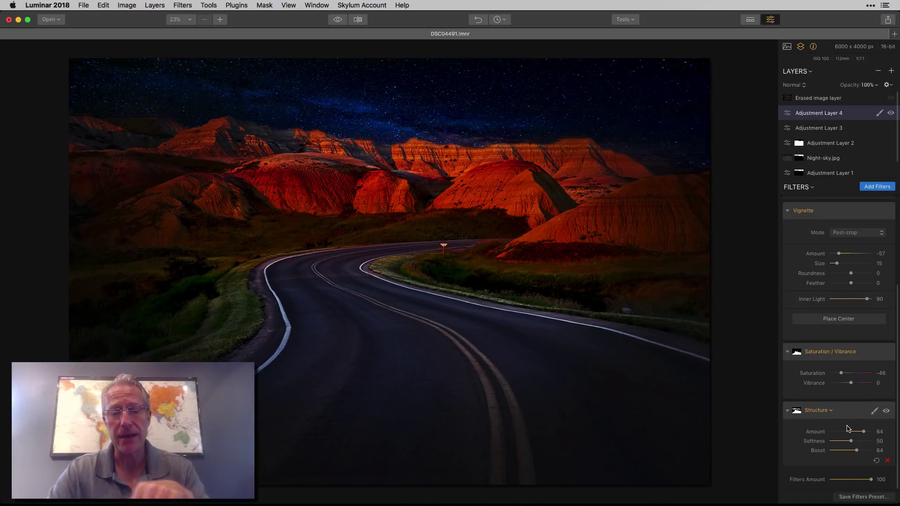
click(874, 411)
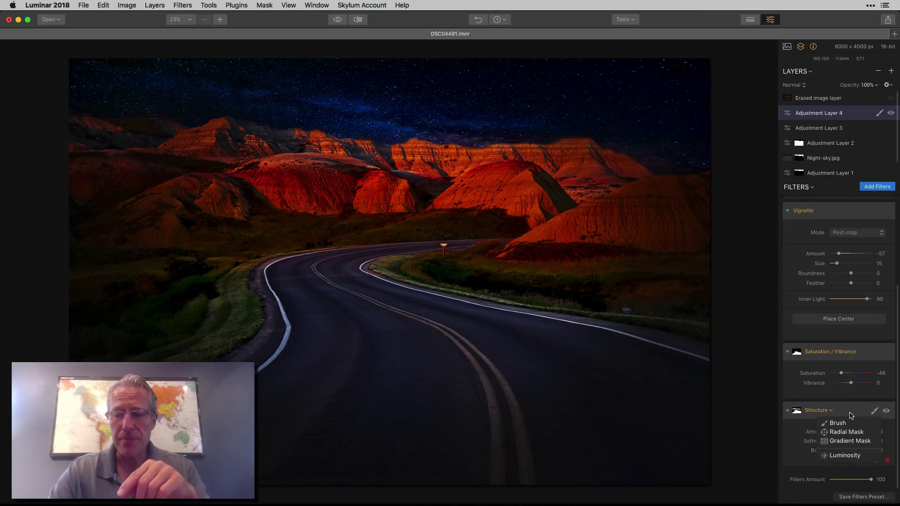
click(842, 424)
click(87, 46)
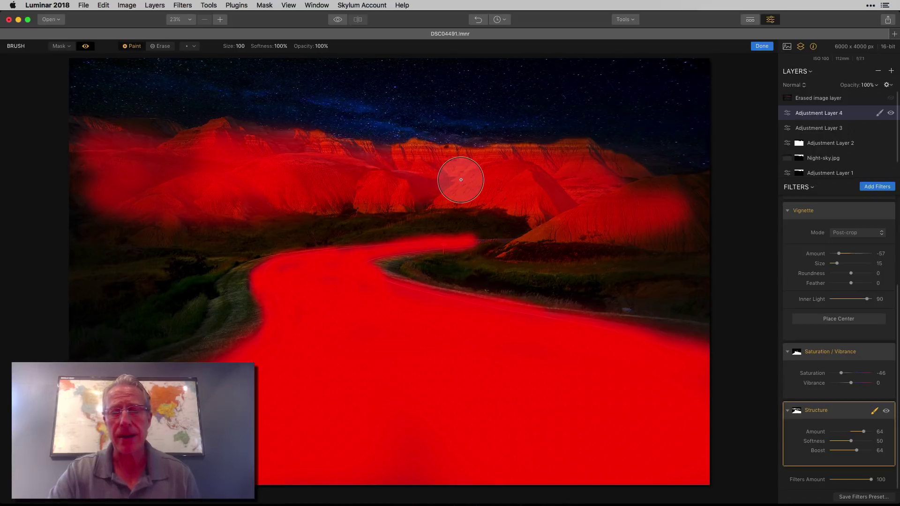
click(85, 46)
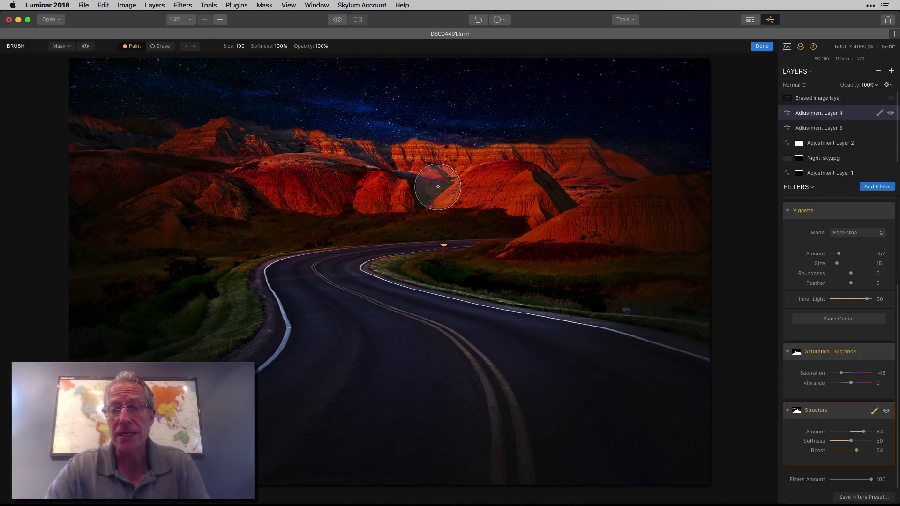
click(760, 46)
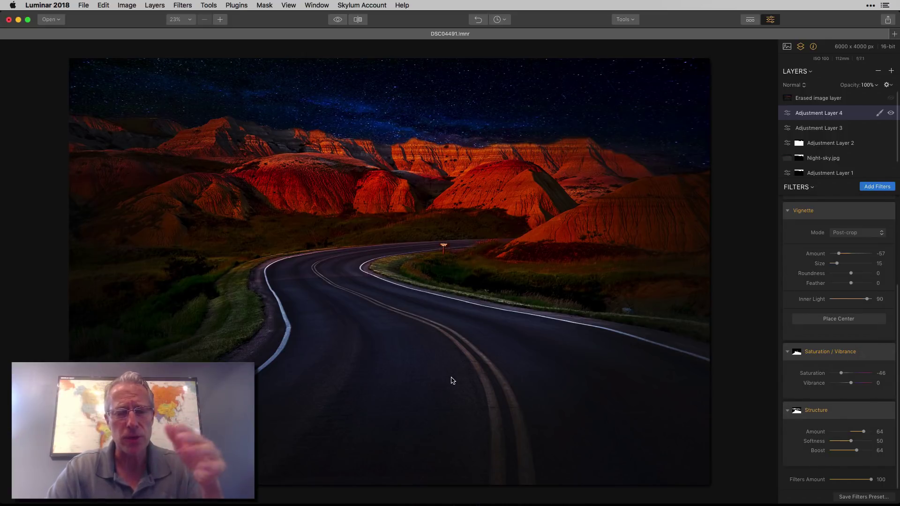
Compare the edit including Adjustment Layer 4 with the original photo, using the split before/after view and the quick preview
scroll(831, 363, up, 5)
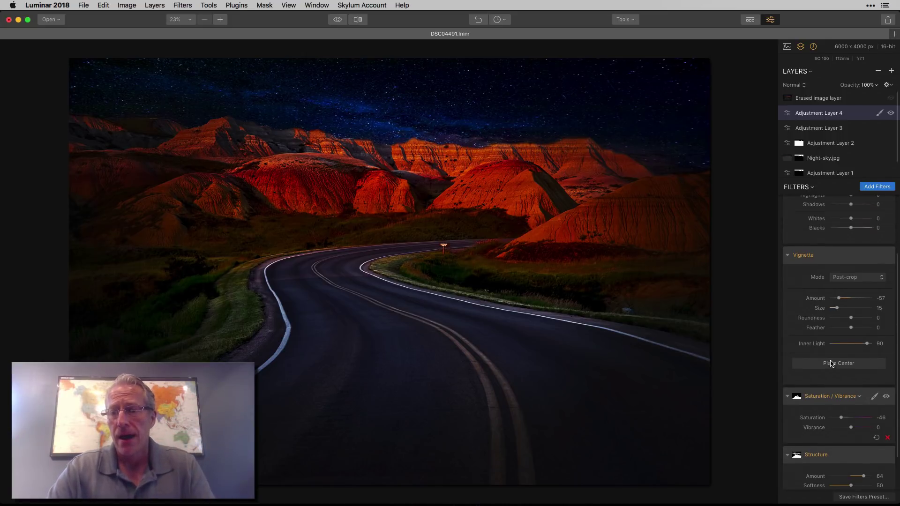
click(360, 23)
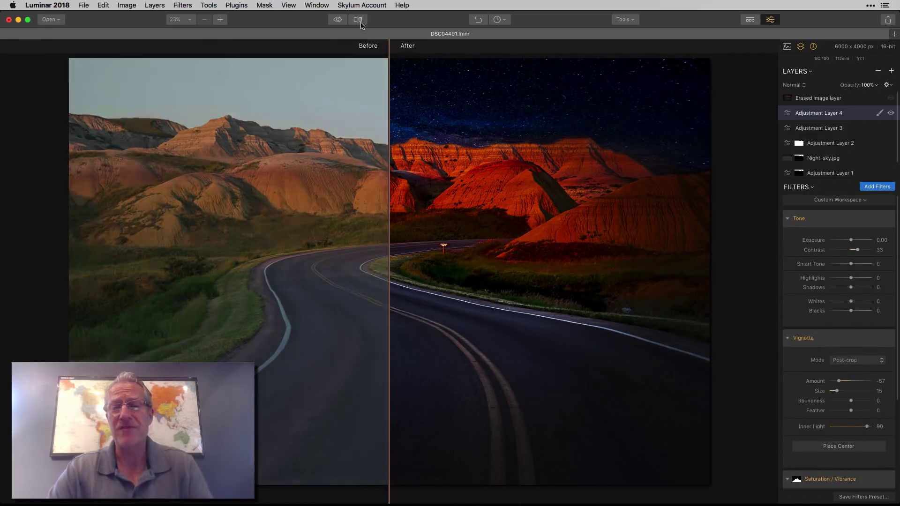
click(360, 23)
click(338, 21)
click(337, 20)
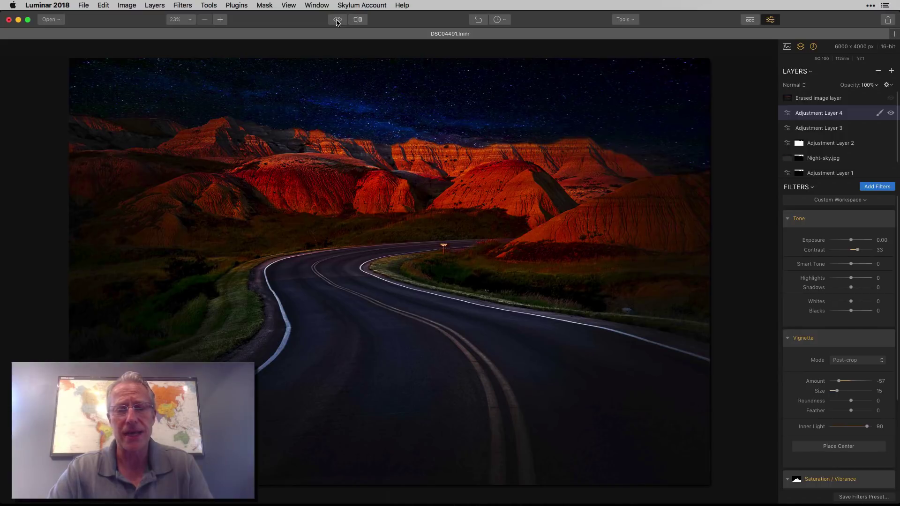
Select and show the Erased image layer, comparing the photo with the layer hidden and visible
mouse_move(810, 214)
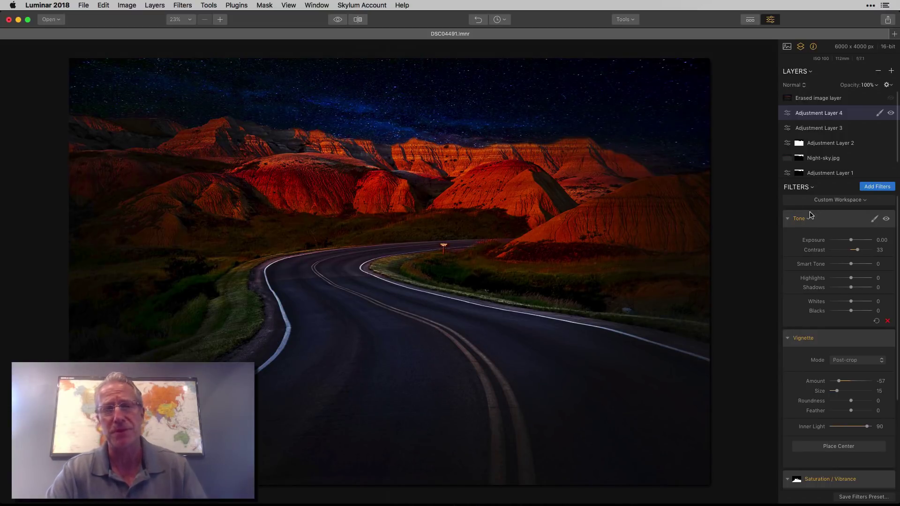
scroll(850, 164, up, 1)
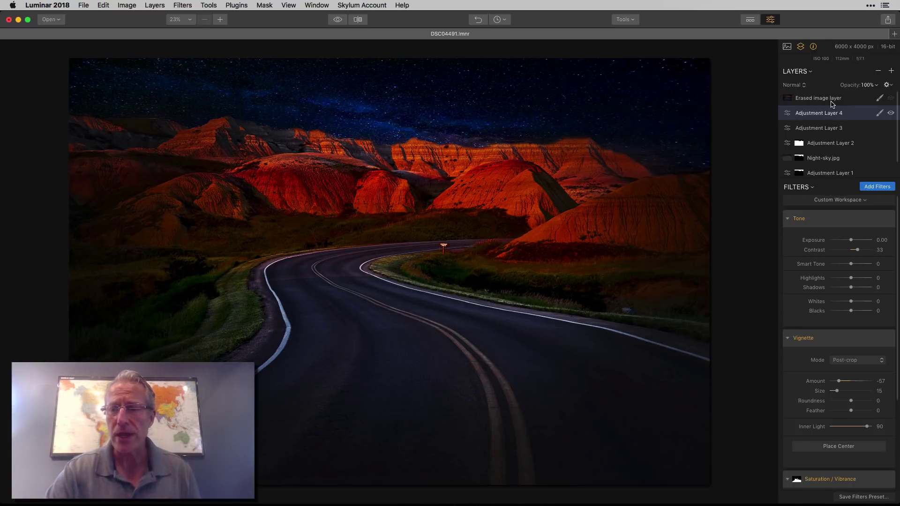
click(832, 100)
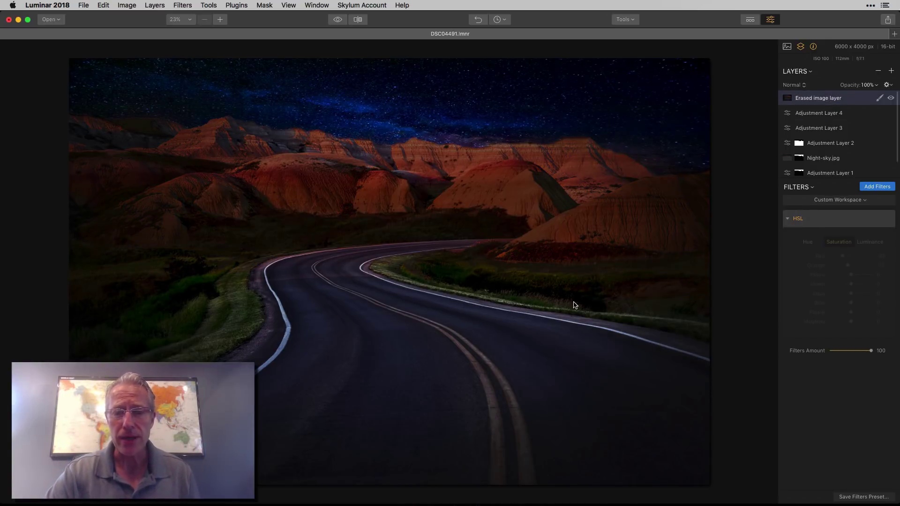
click(890, 99)
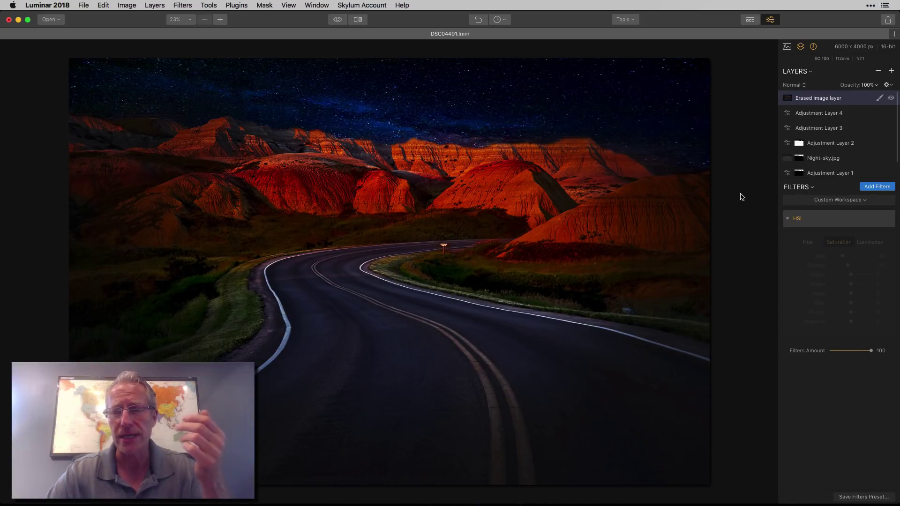
click(890, 98)
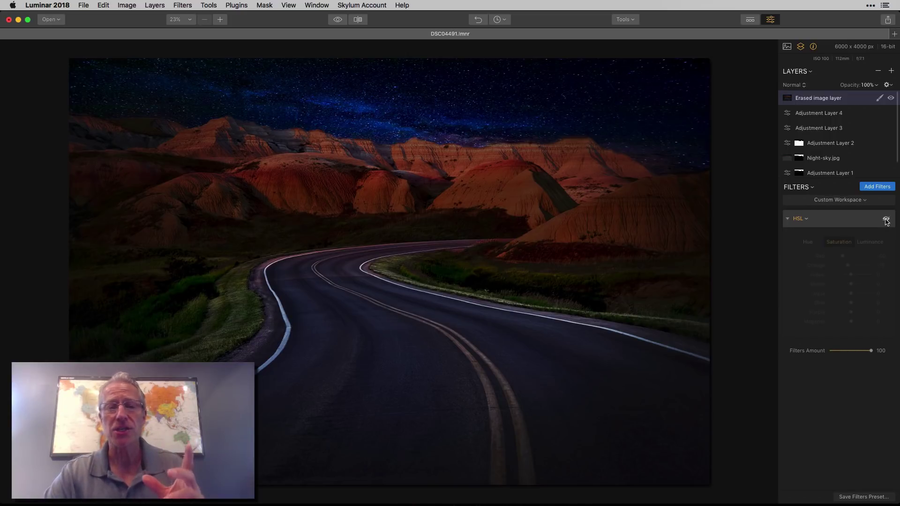
Turn on the HSL filter of the Erased image layer and set its saturation to Red -4 and Orange -7
click(885, 219)
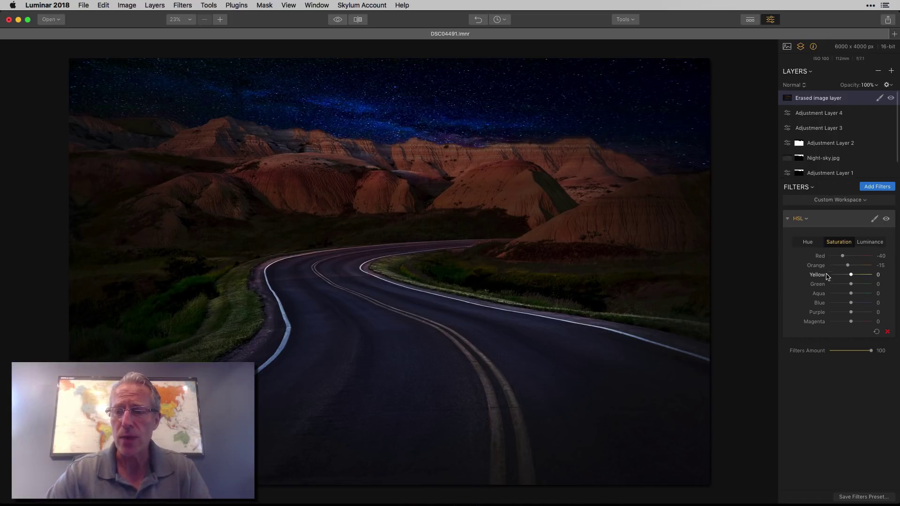
click(807, 242)
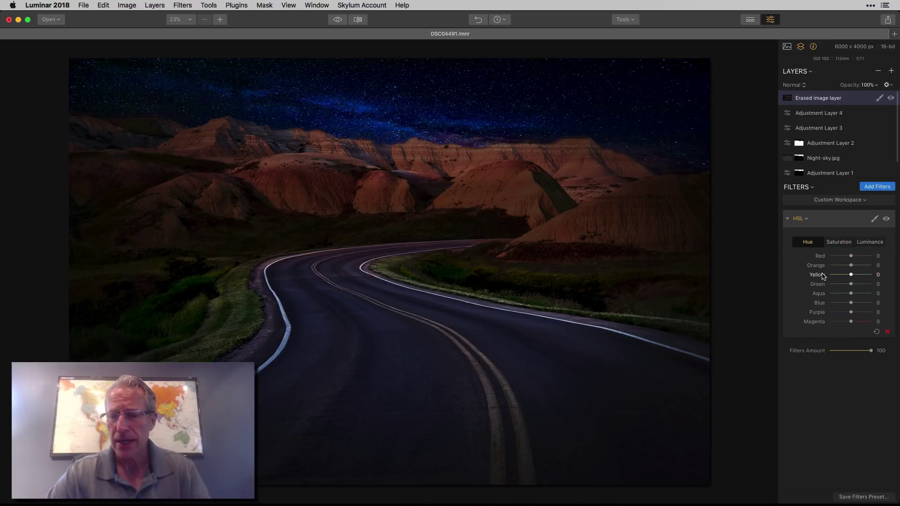
click(870, 242)
click(839, 242)
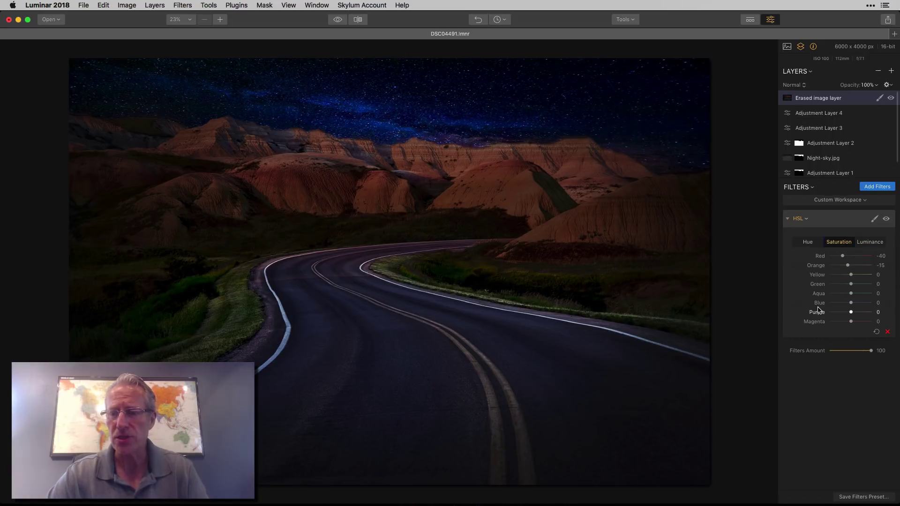
drag(842, 257, 847, 261)
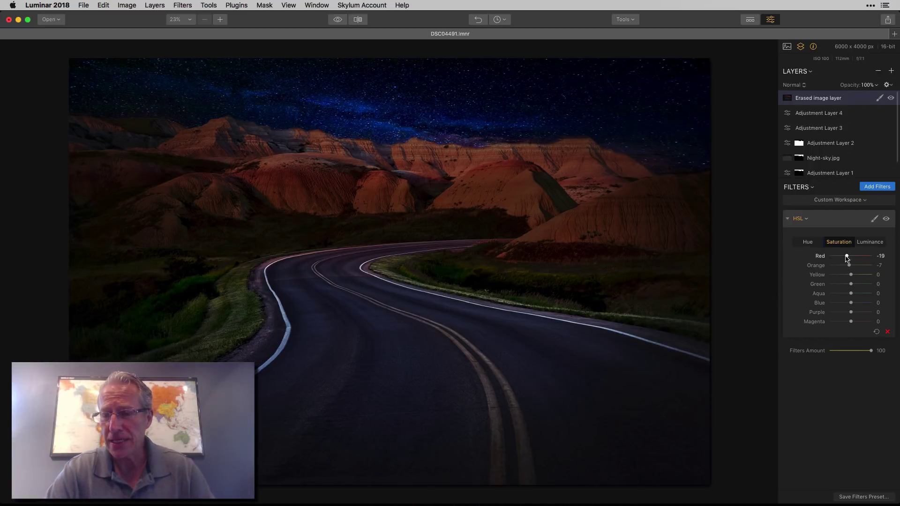
drag(848, 258, 850, 258)
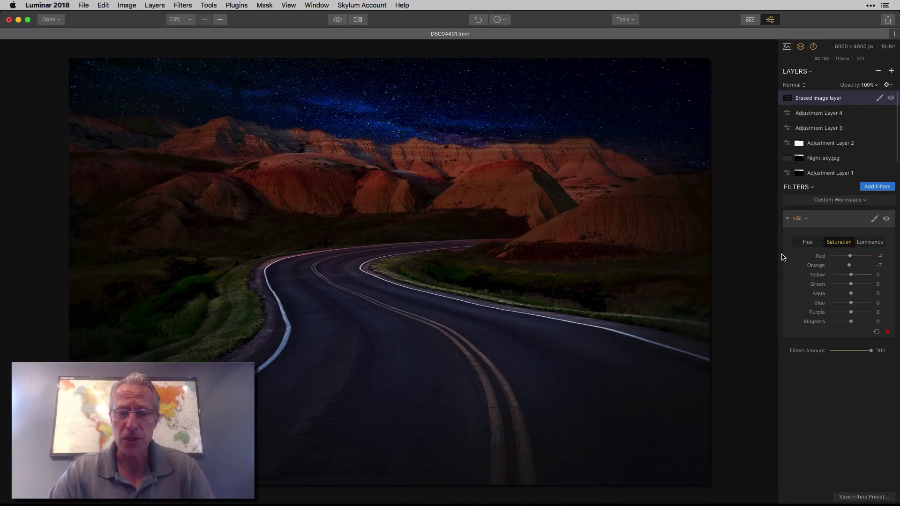
Compare the photo with the HSL filter off and on, and the finished night edit with the original in split before/after view and quick preview
click(886, 219)
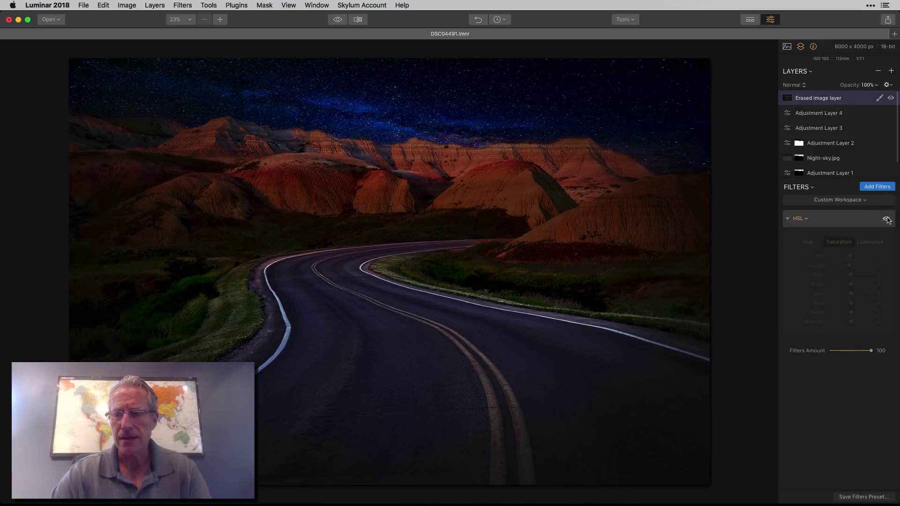
click(886, 218)
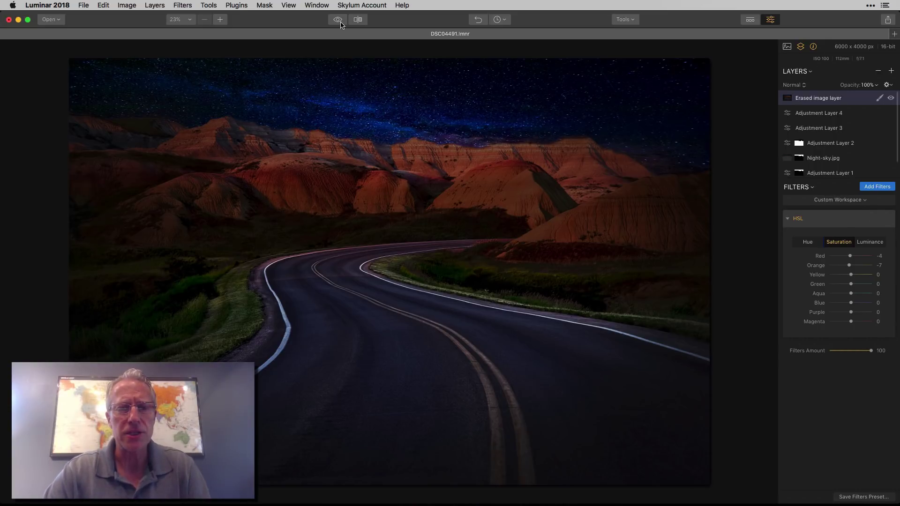
click(359, 21)
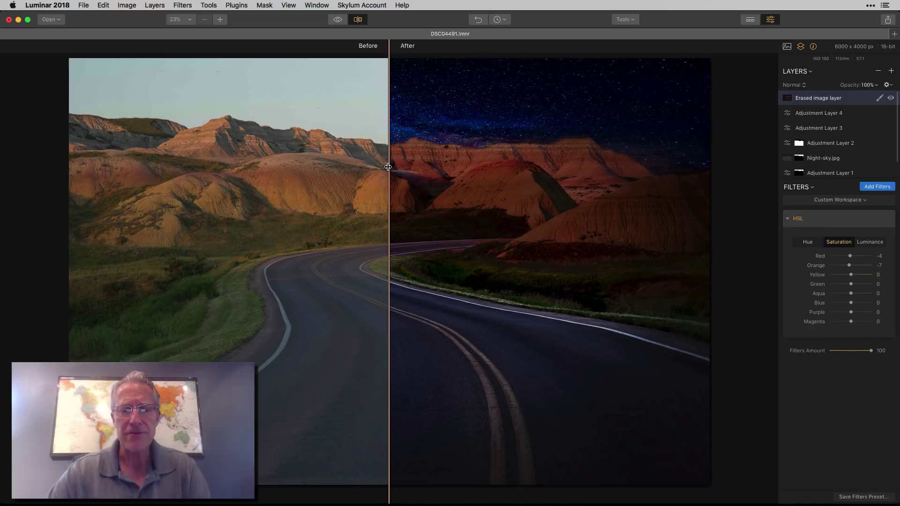
drag(388, 171, 202, 84)
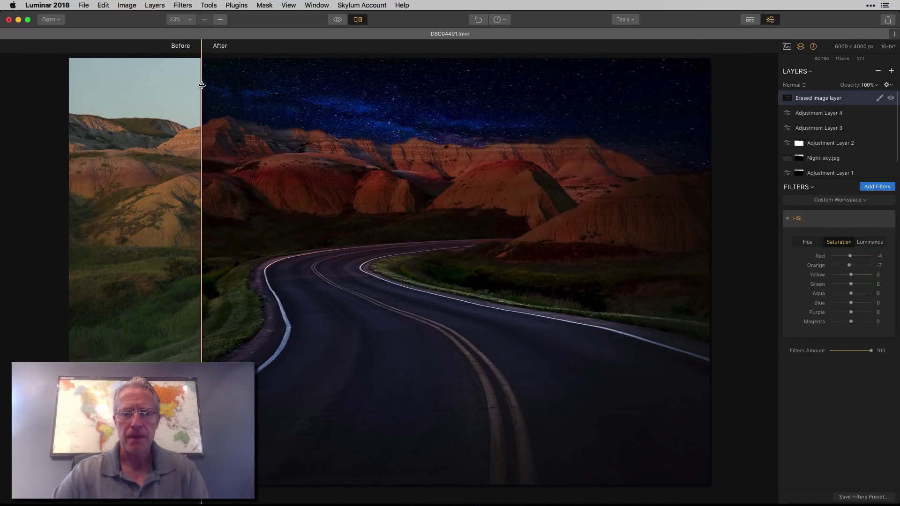
click(361, 19)
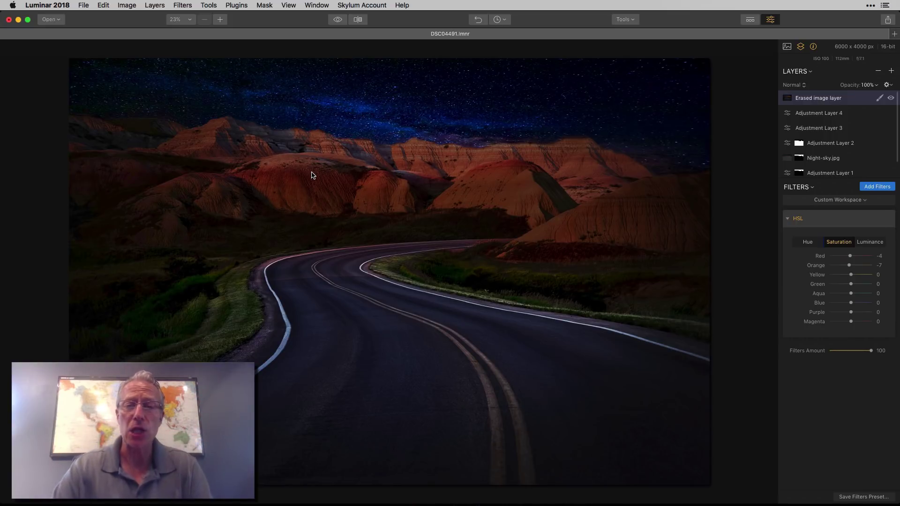
click(337, 19)
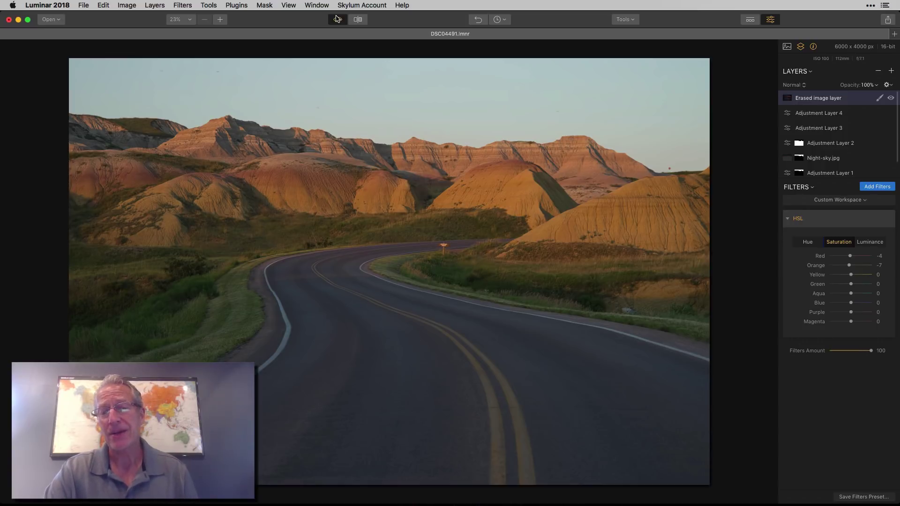
click(336, 19)
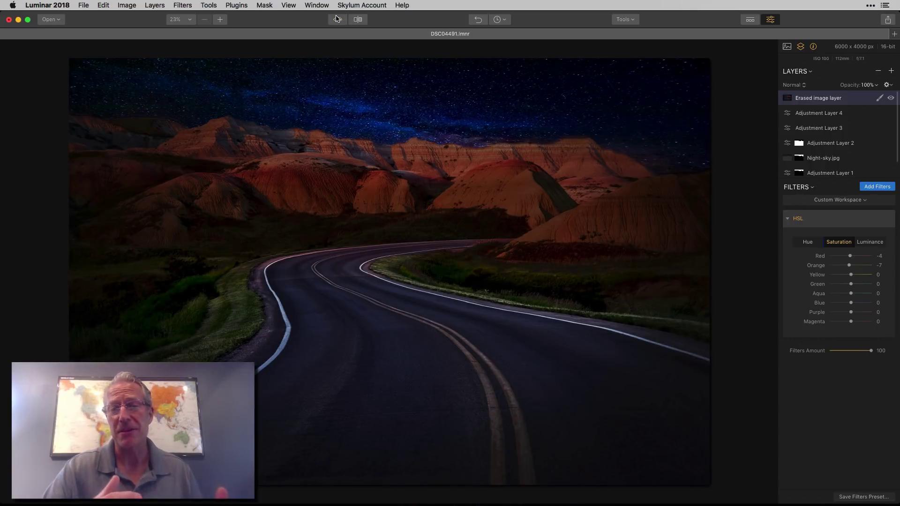